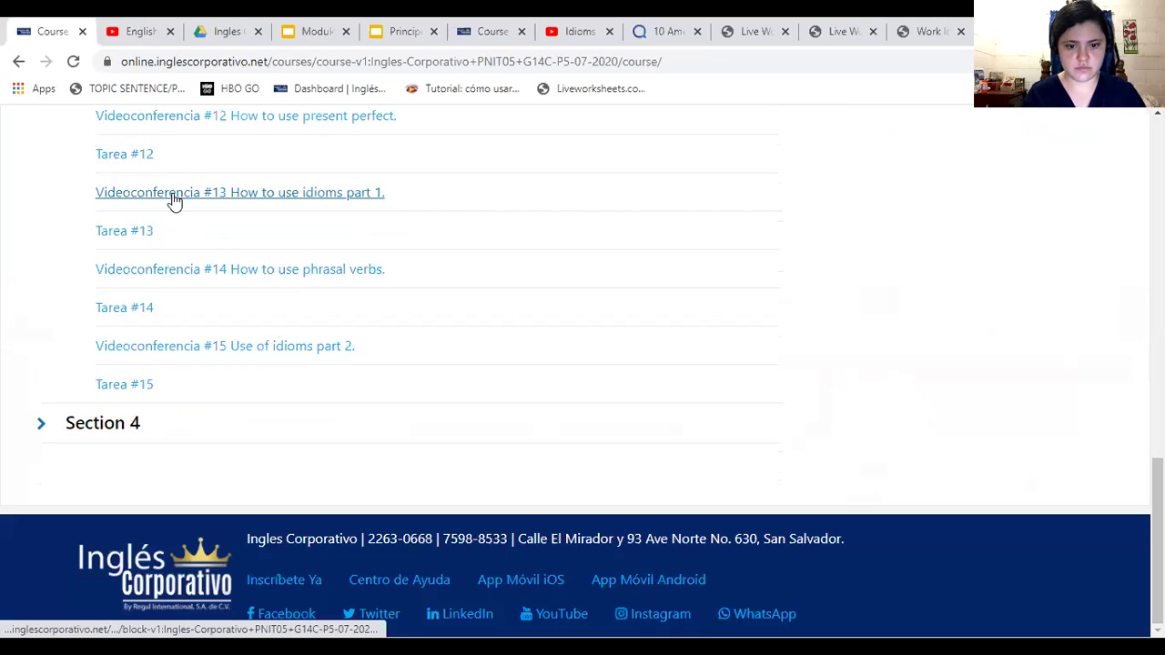
Open Videoconferencia #13 How to use idioms part 1 and start a new post in its discussion.
left_click(174, 201)
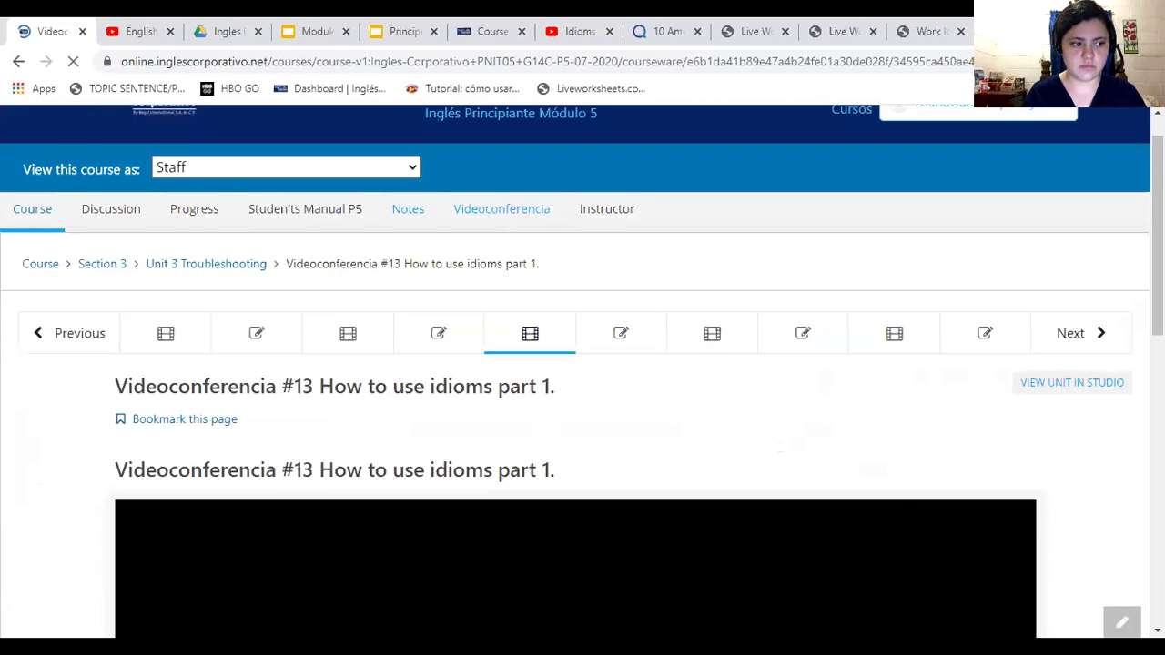
scroll(968, 426, "down", 10)
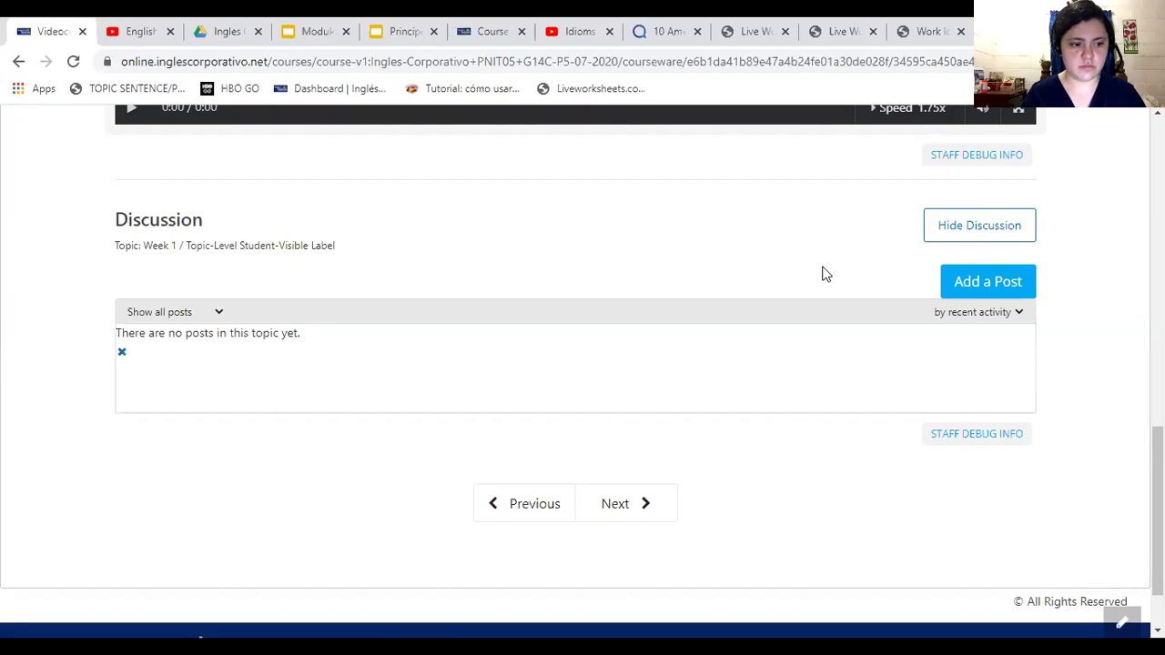
left_click(988, 293)
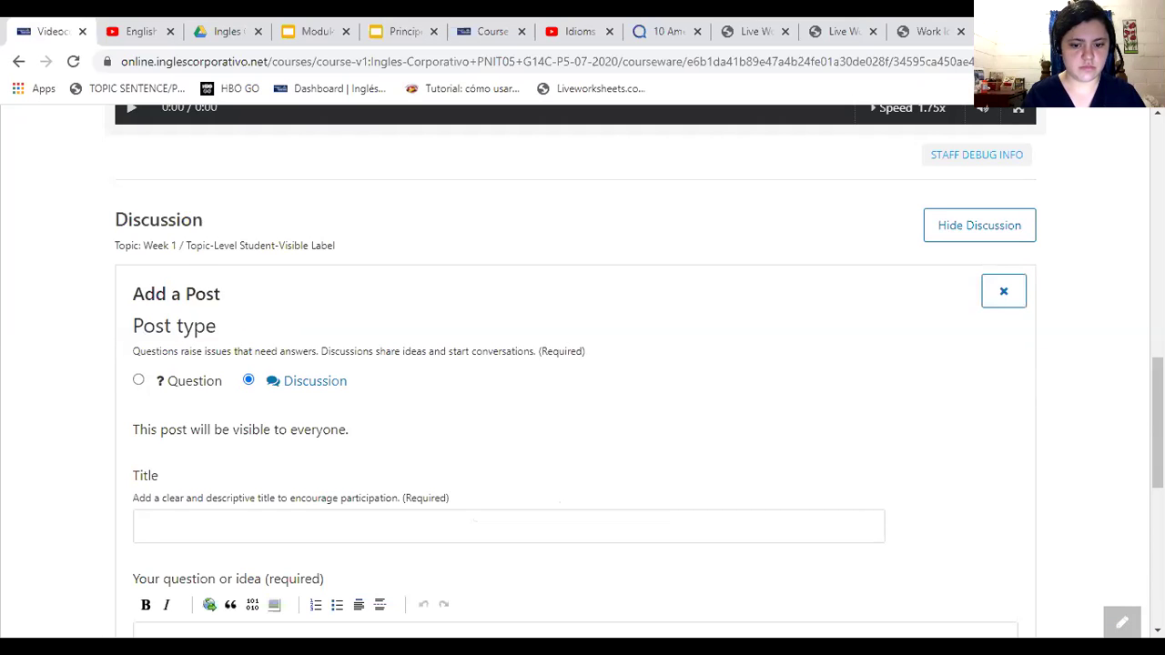
scroll(583, 364, "down", 1)
scroll(401, 333, "down", 1)
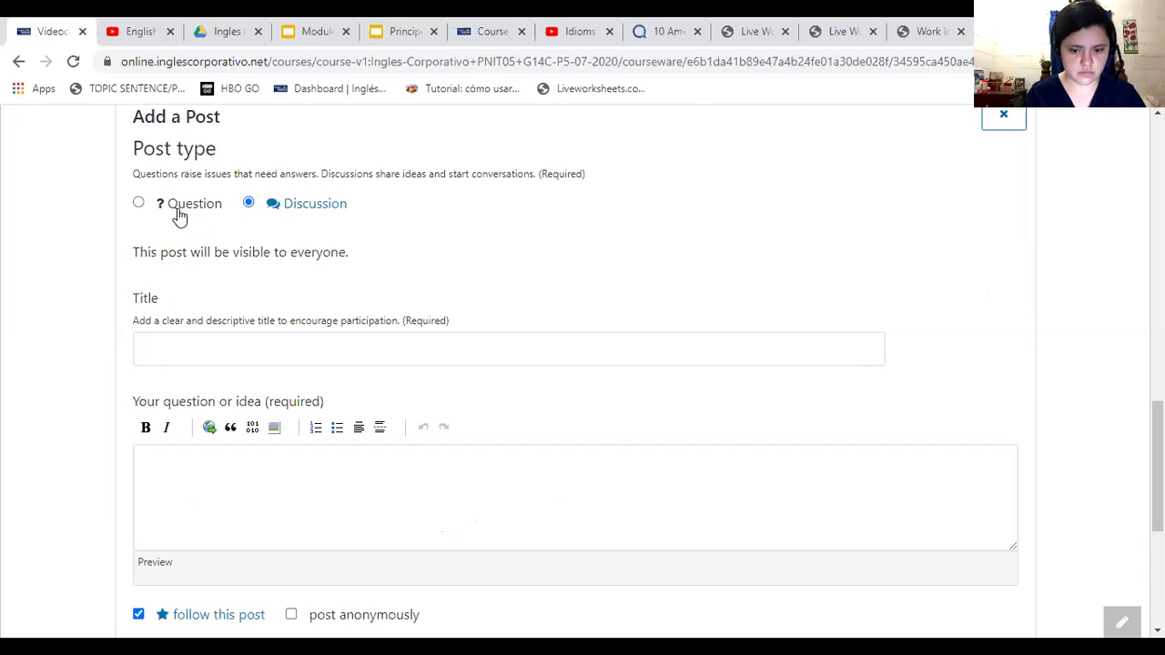
Title the new discussion post "Idioms".
left_click(242, 358)
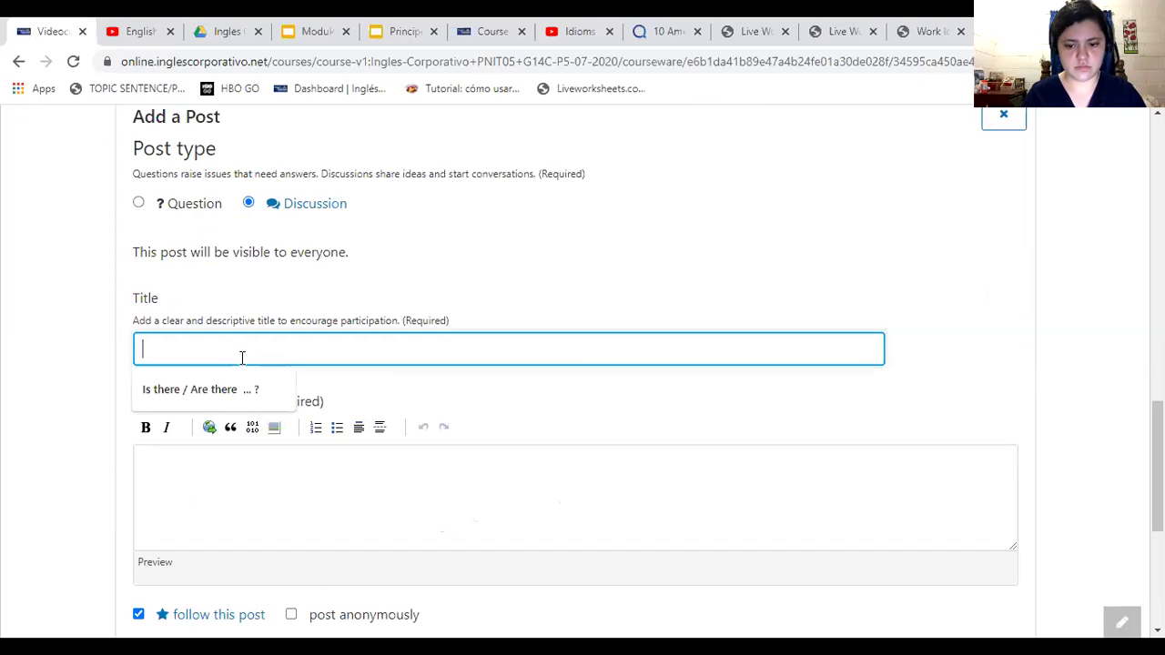
type("Iidio")
key("ctrl+a")
key("BackSpace")
type("Idioms")
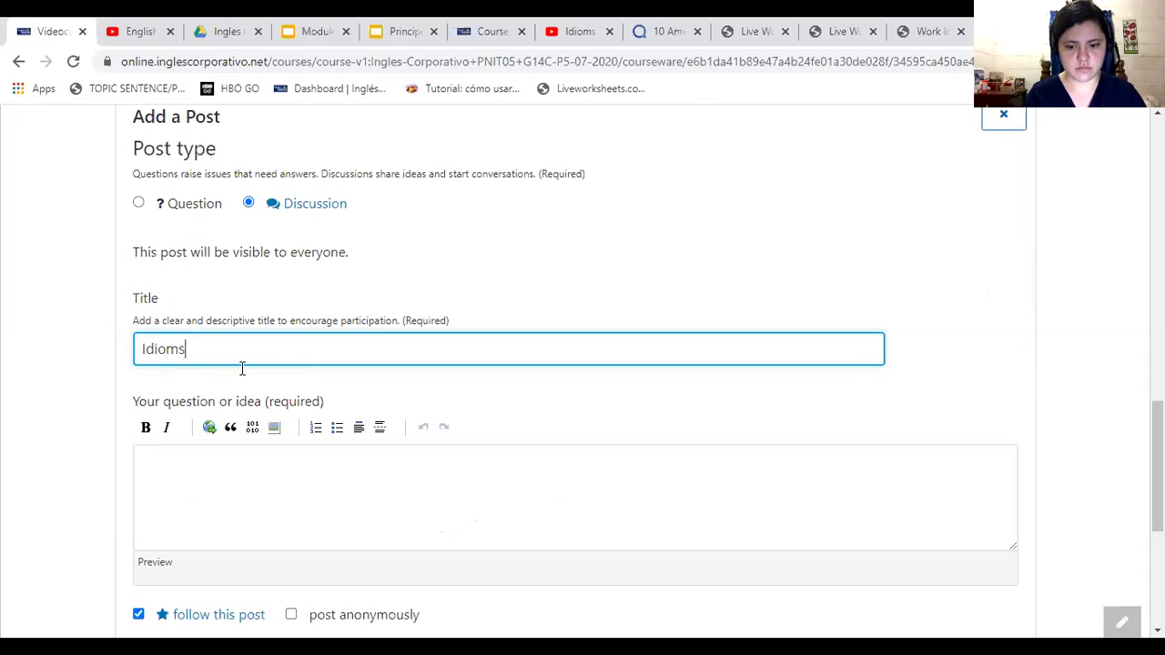
Enter "Write a sentence using an idiom" as the body of the post.
left_click(240, 453)
type("Write a sen")
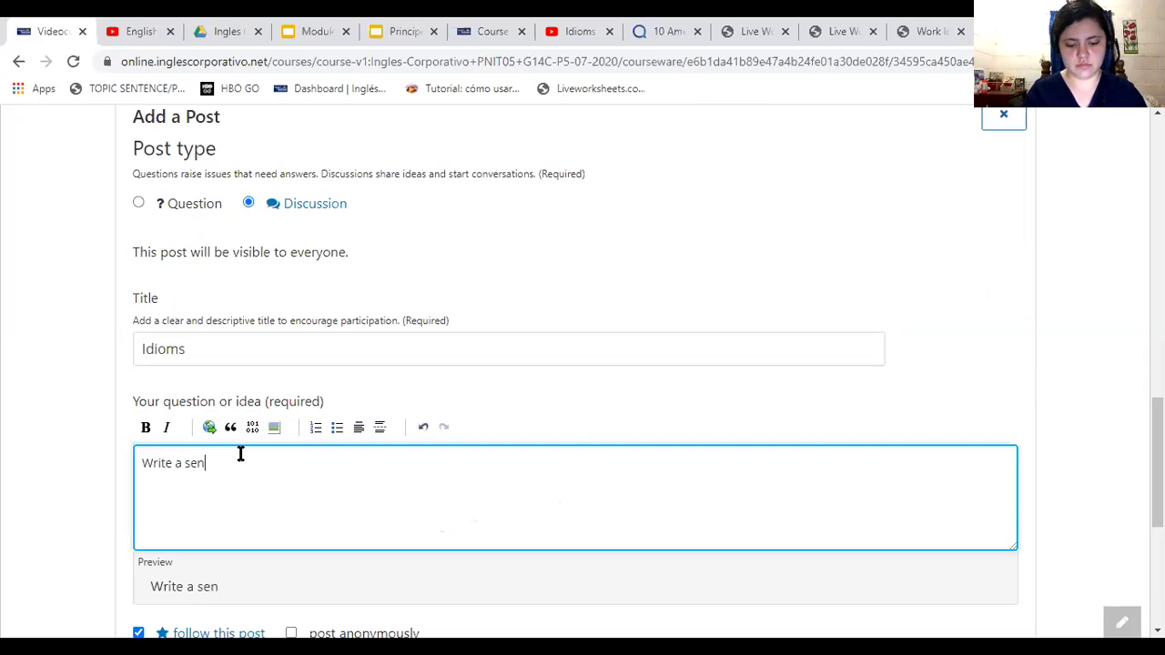
type("tence usi")
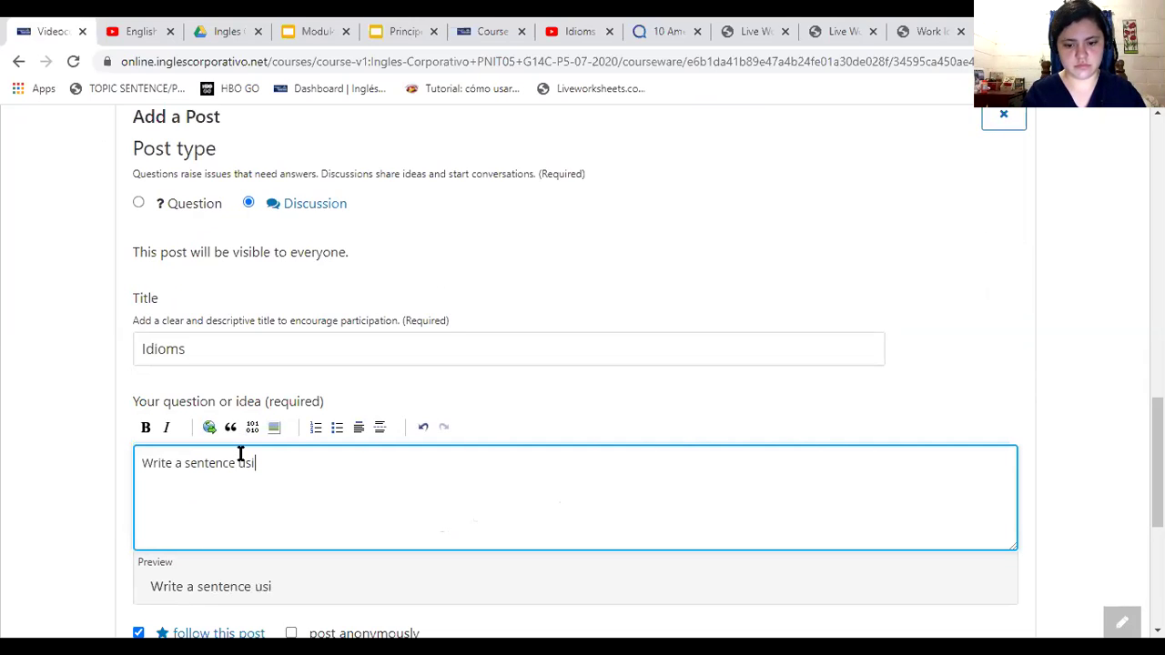
type("ng an idio")
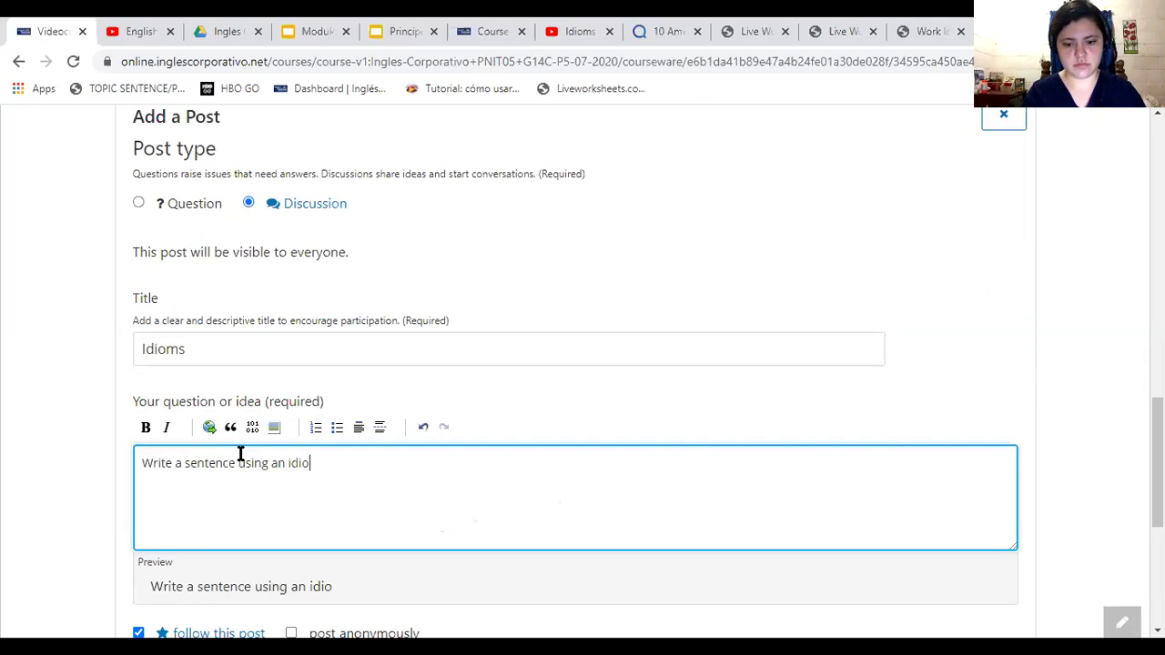
type("m")
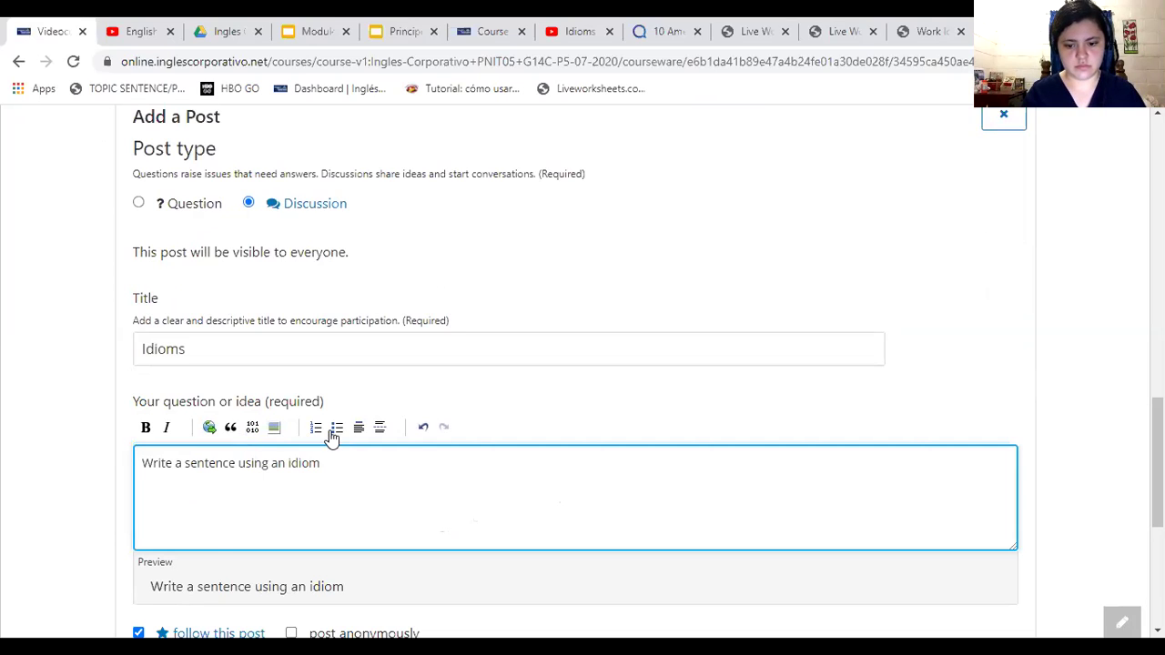
Add a bulleted example below the instruction reading "I have a fever, I'm feeling under the weather.".
key("ctrl+u")
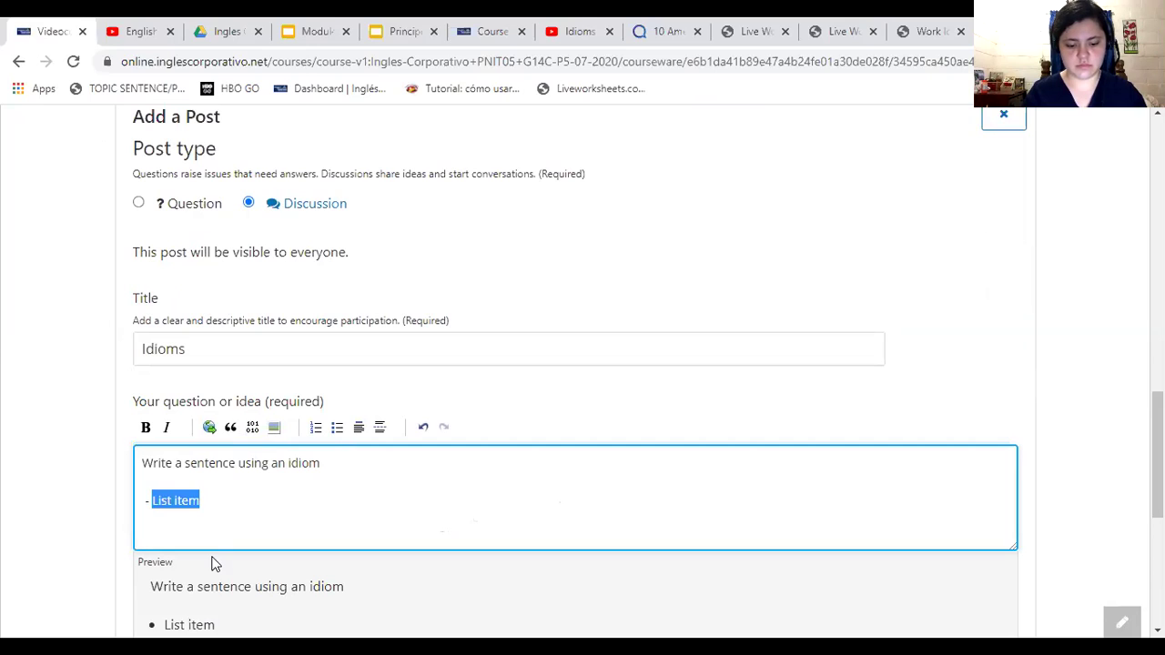
key("BackSpace")
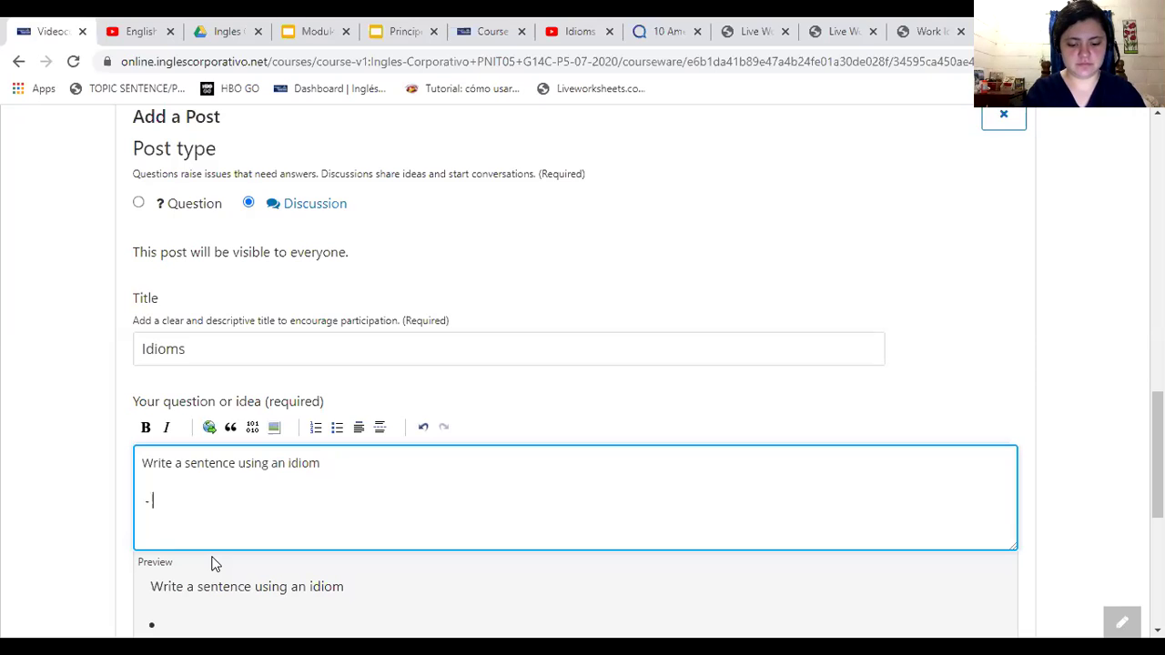
type("I had")
key("BackSpace")
type("v")
type("e a ")
type("feve")
type("r")
type(", ")
type("I")
type("'m fe")
type("el")
key("BackSpace")
type("eli")
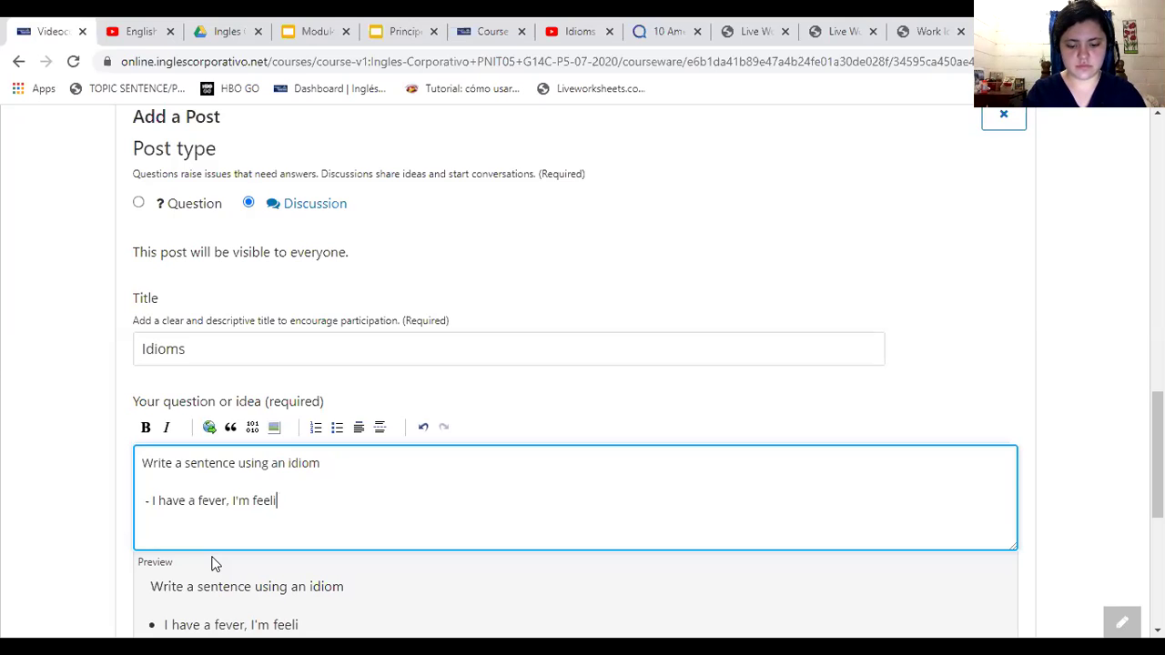
type("ng under the weather")
key("BackSpace")
type(". ")
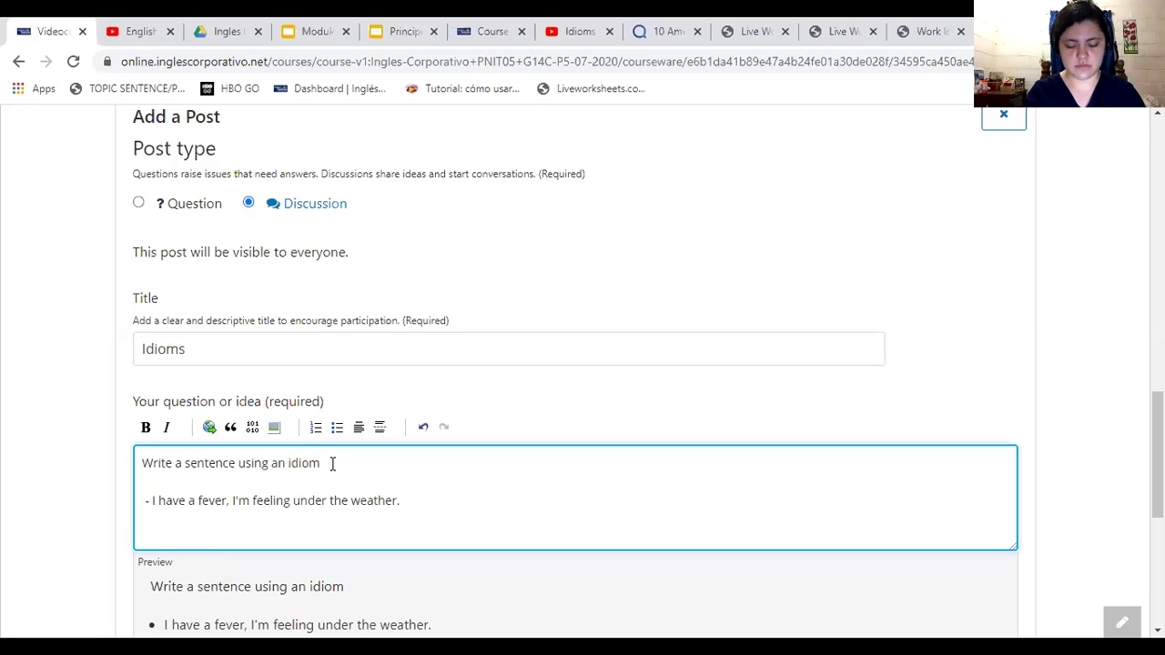
Extend the instruction sentence with "to call in sick." and submit the post.
type("to call in sick at ")
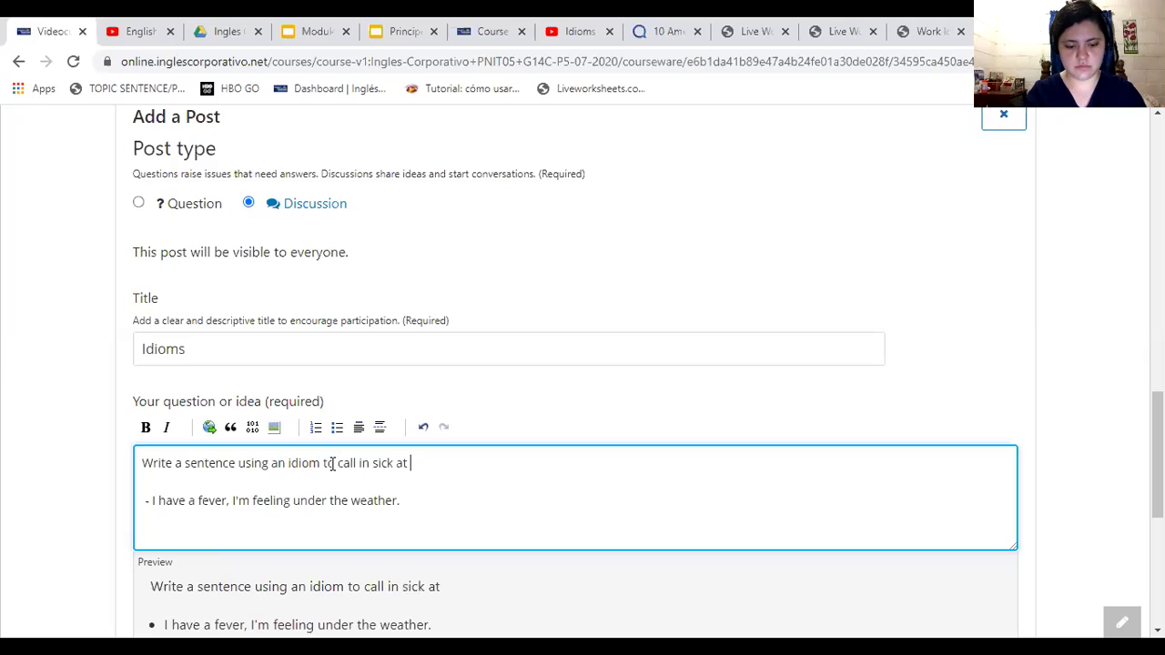
type("w")
key("BackSpace")
key("BackSpace")
key("BackSpace")
key("BackSpace")
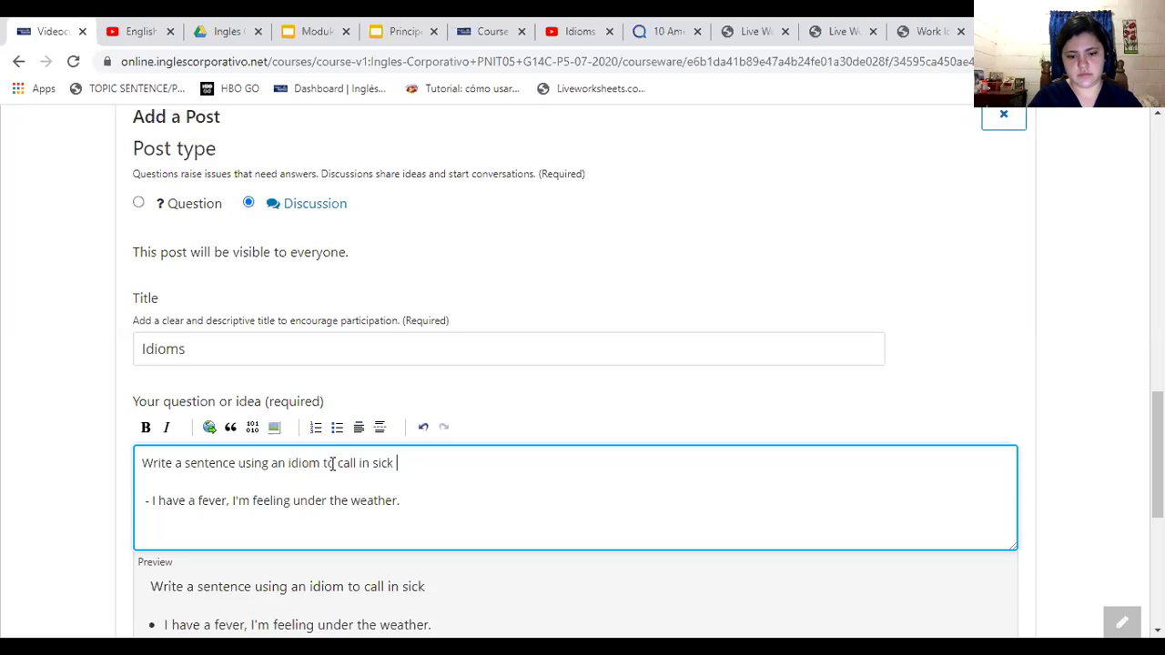
key("BackSpace")
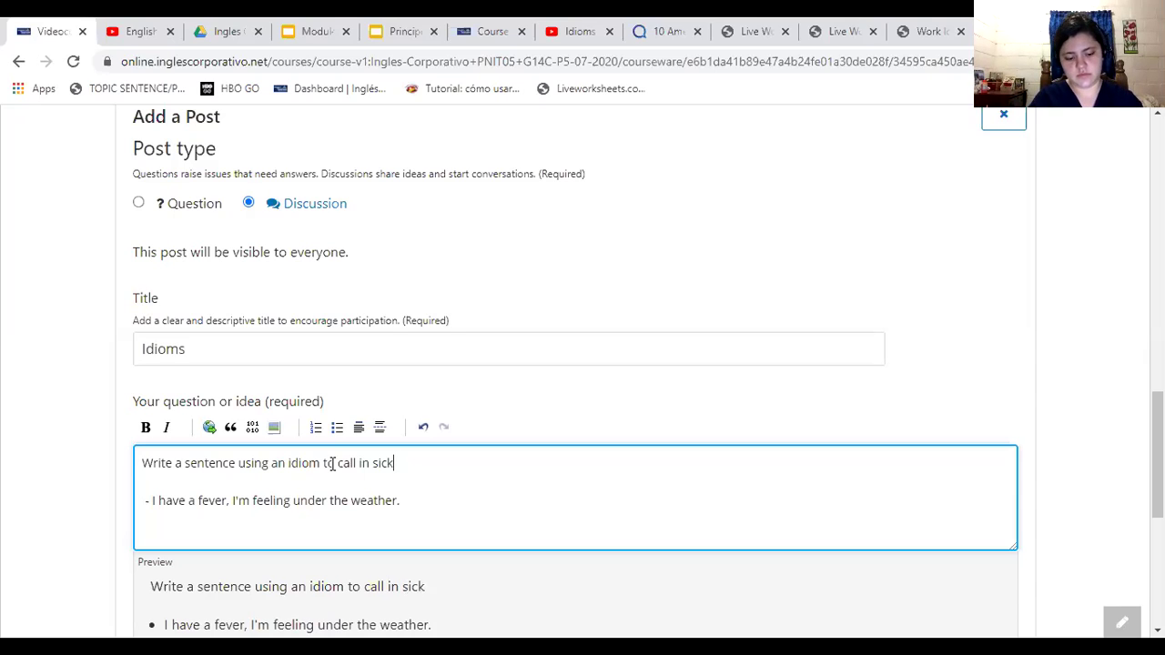
type(".")
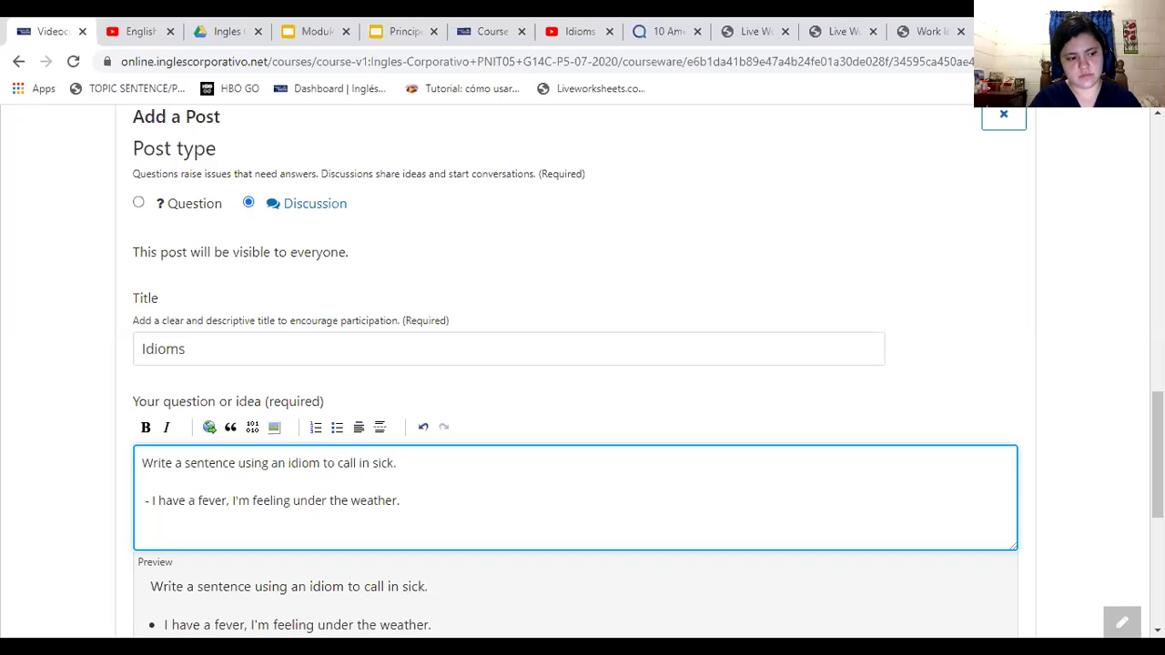
scroll(871, 476, "down", 3)
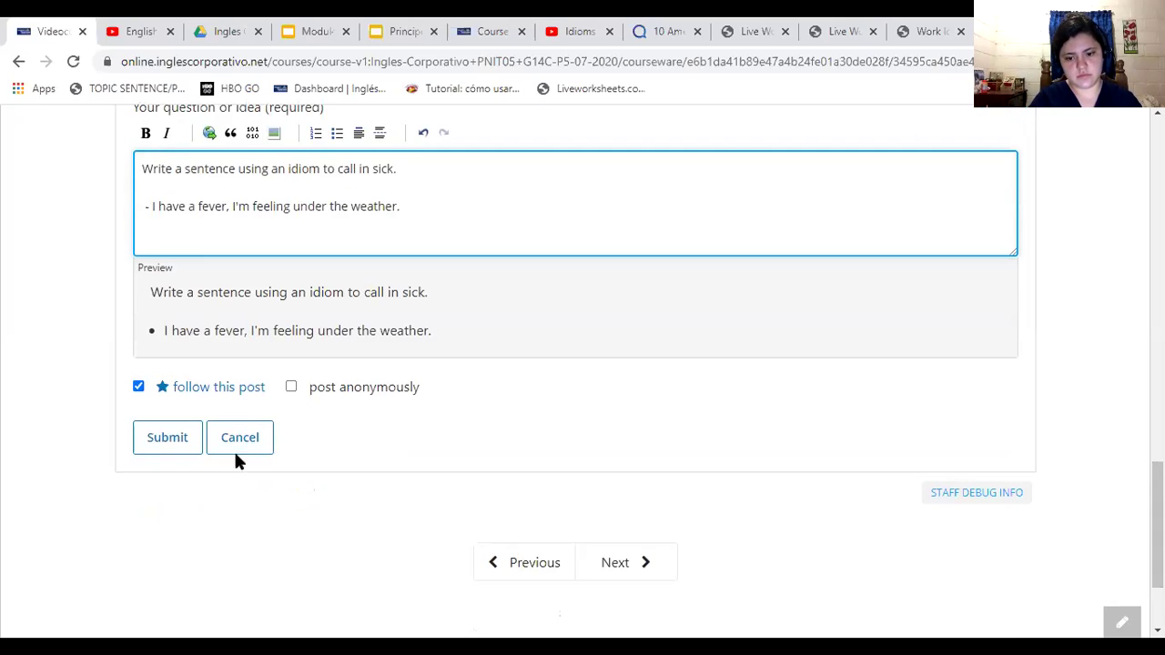
left_click(169, 437)
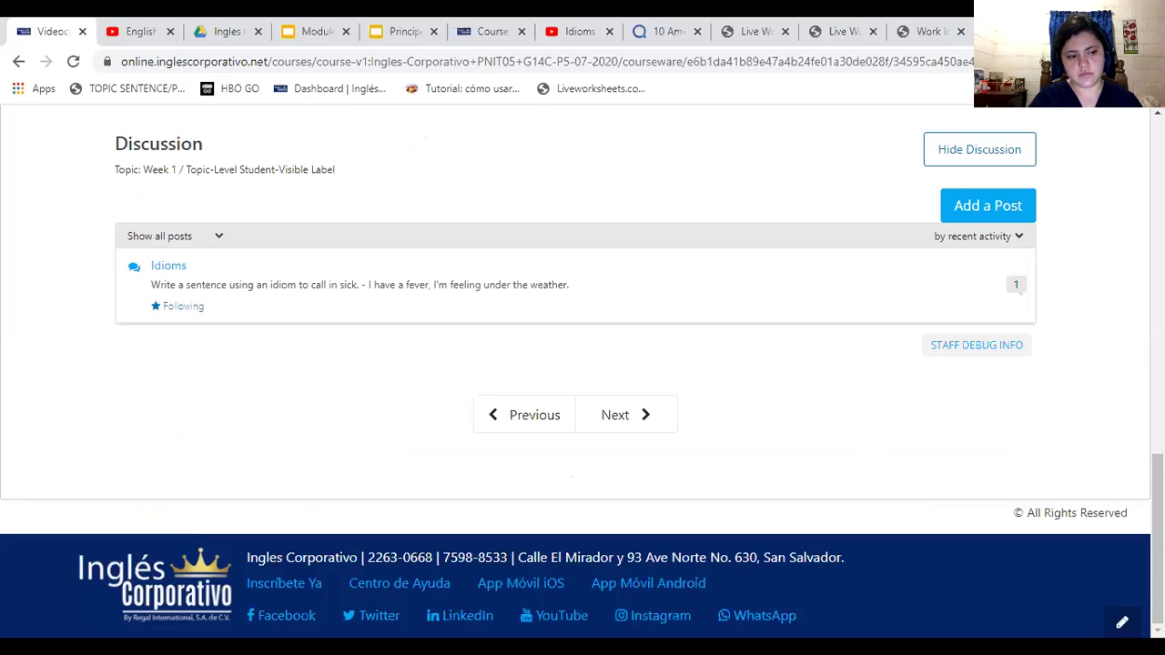
Go to Videoconferencia #12 How to use present perfect and open the Present Perfect post in its part 1 discussion.
scroll(576, 364, "up", 5)
scroll(320, 309, "up", 6)
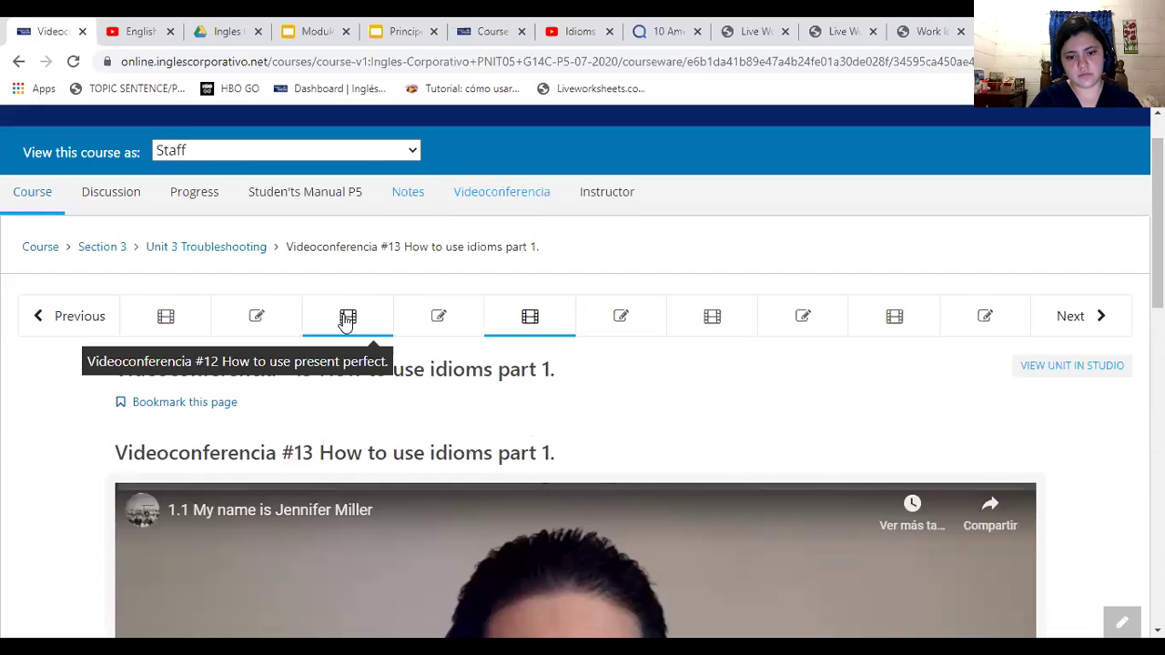
left_click(347, 318)
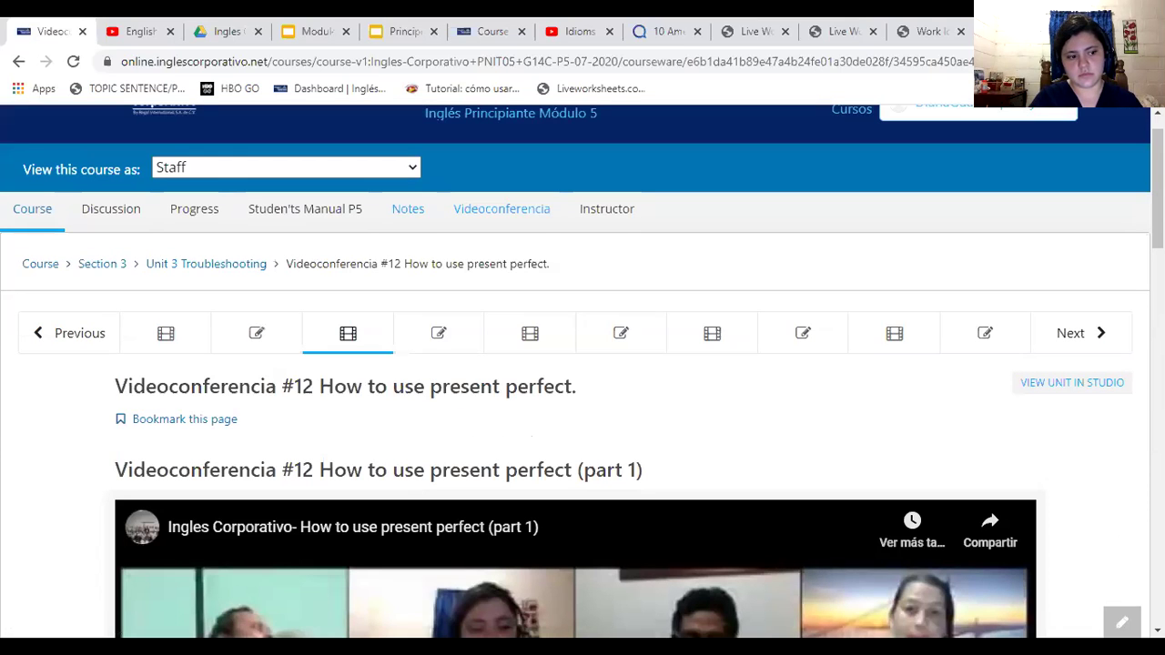
scroll(568, 324, "down", 5)
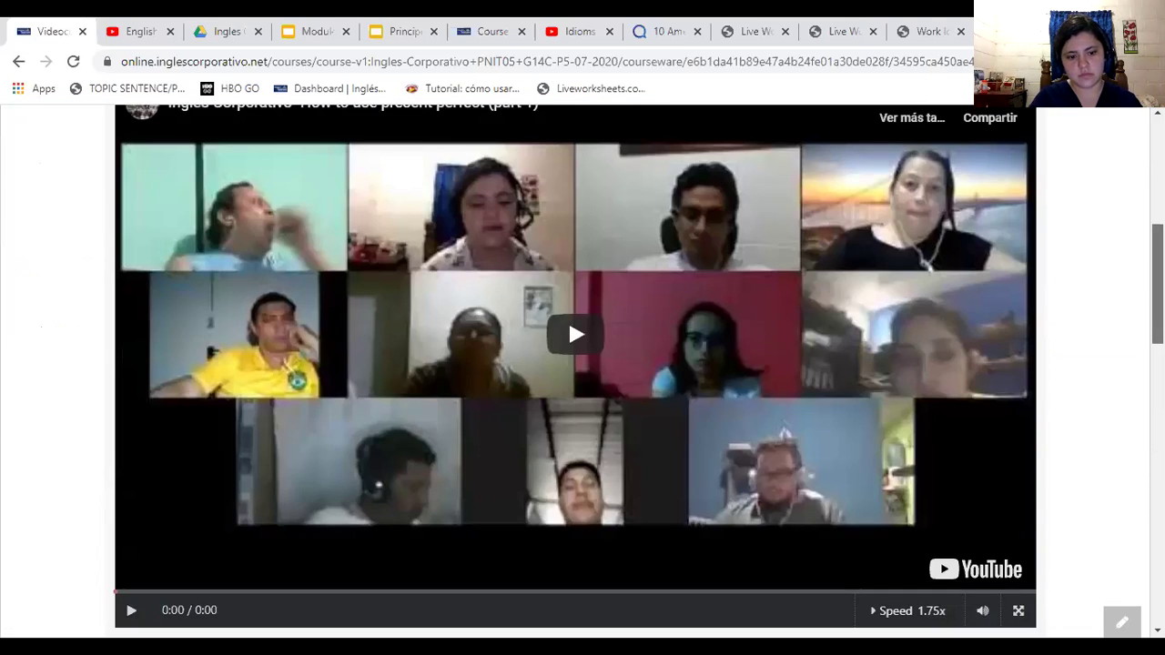
scroll(568, 318, "down", 3)
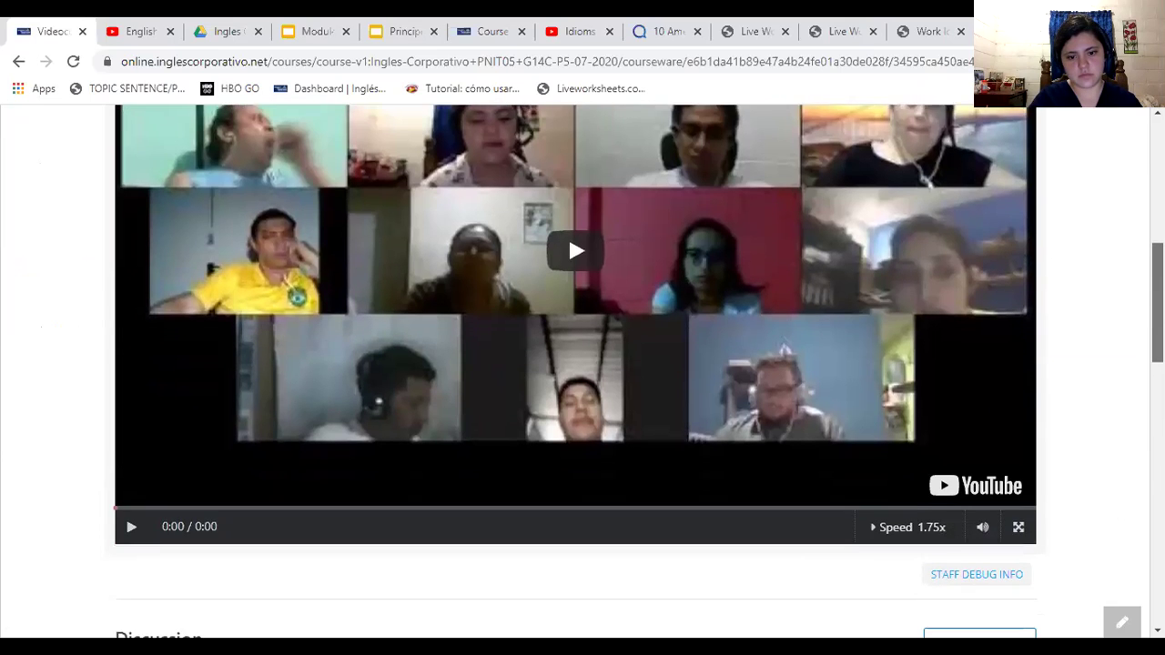
scroll(568, 203, "up", 2)
scroll(592, 219, "down", 5)
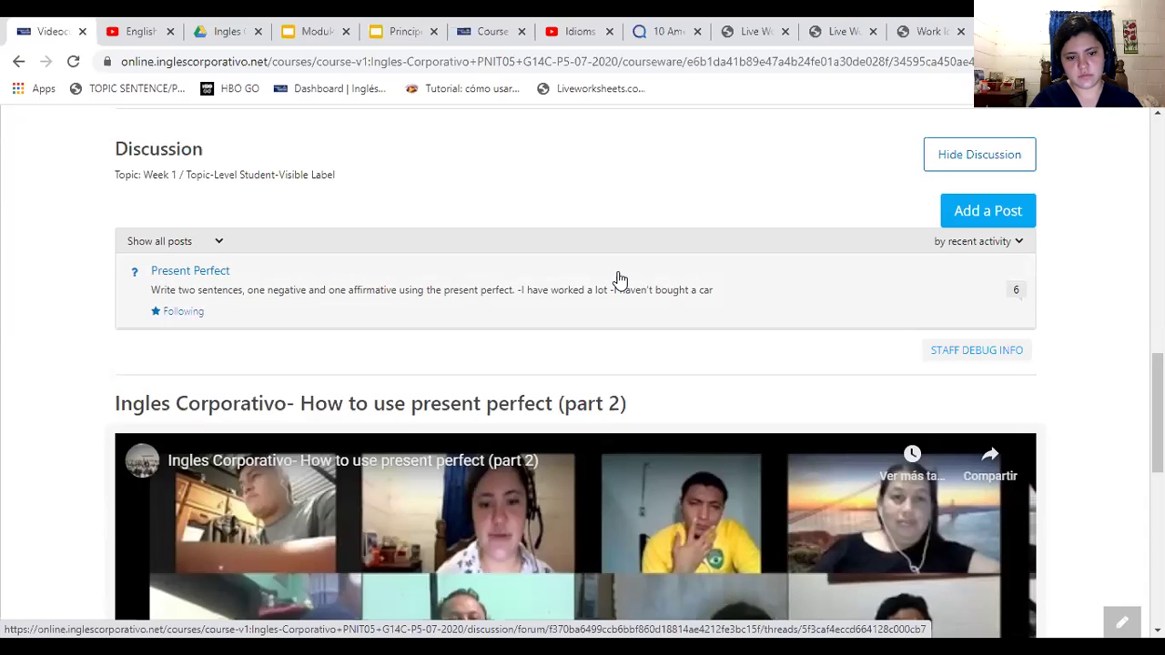
scroll(583, 364, "down", 3)
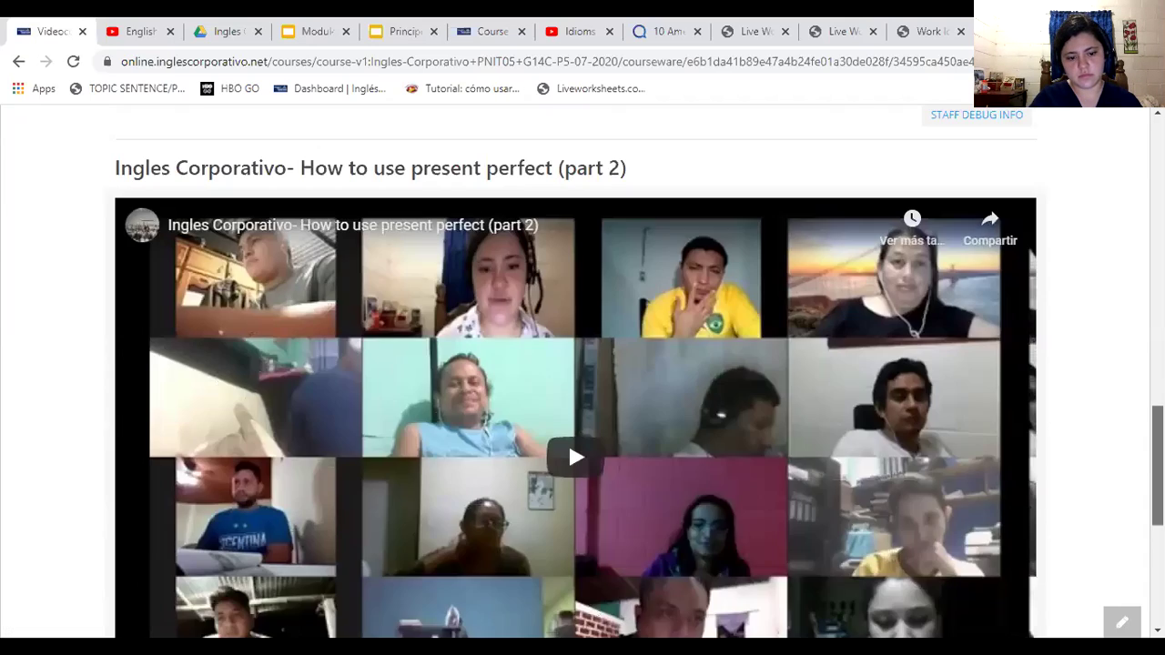
scroll(583, 364, "up", 3)
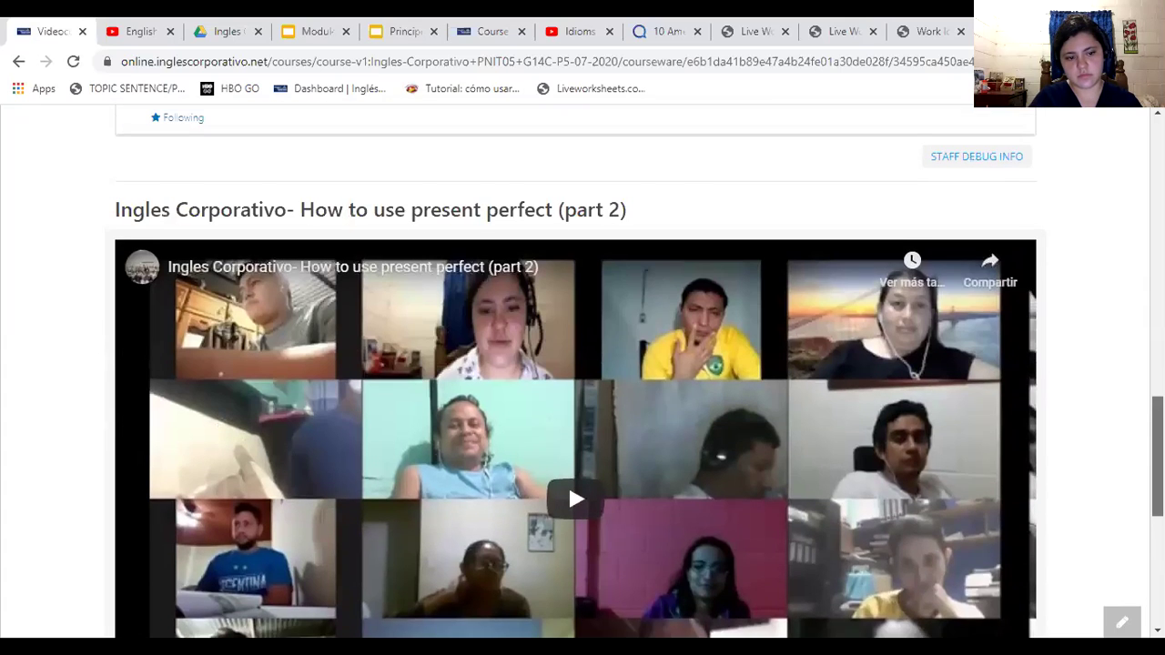
scroll(942, 464, "up", 3)
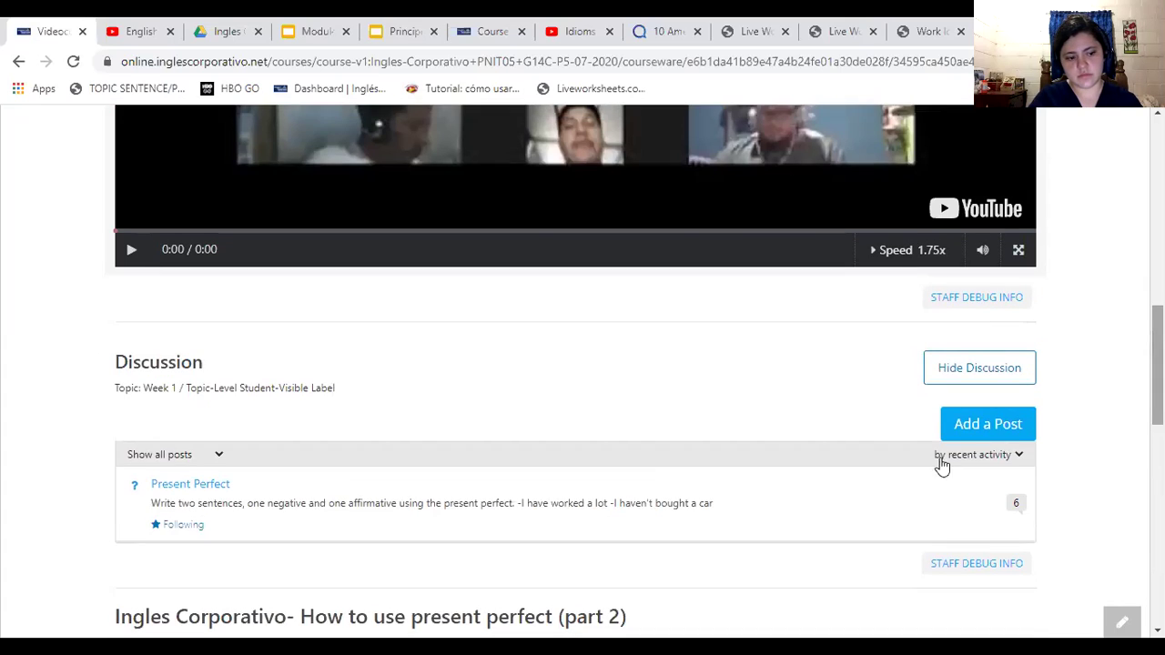
left_click(845, 505)
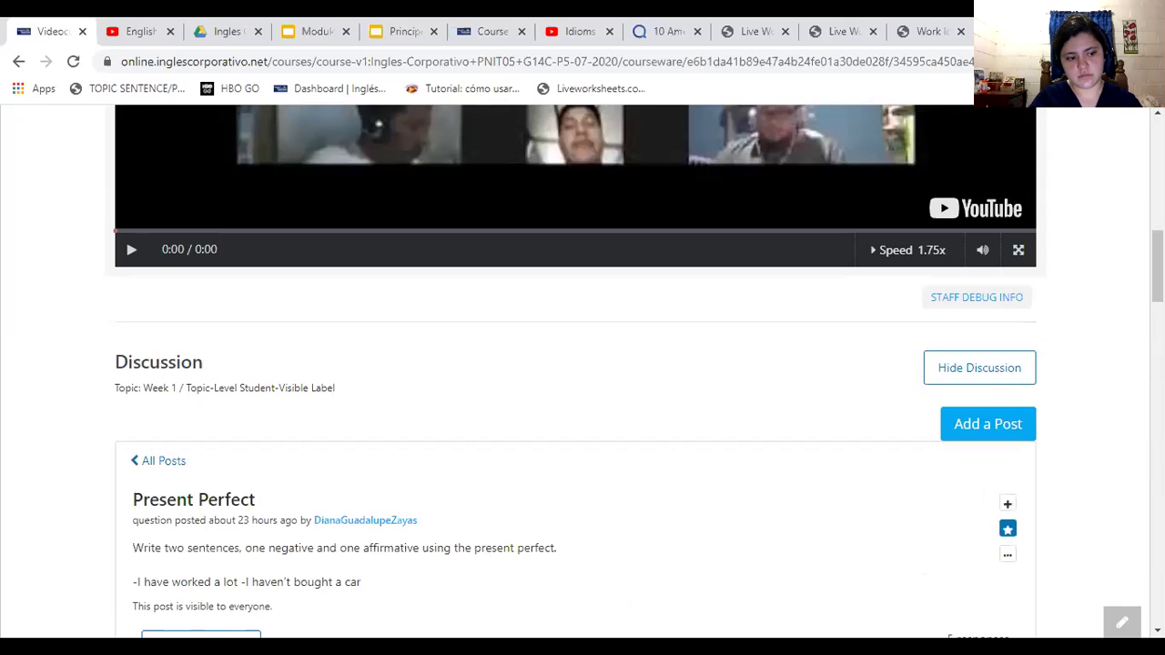
Submit a comment reading "Good job" plus the student's first name on the response about the exam and the t-shirt.
scroll(583, 372, "down", 3)
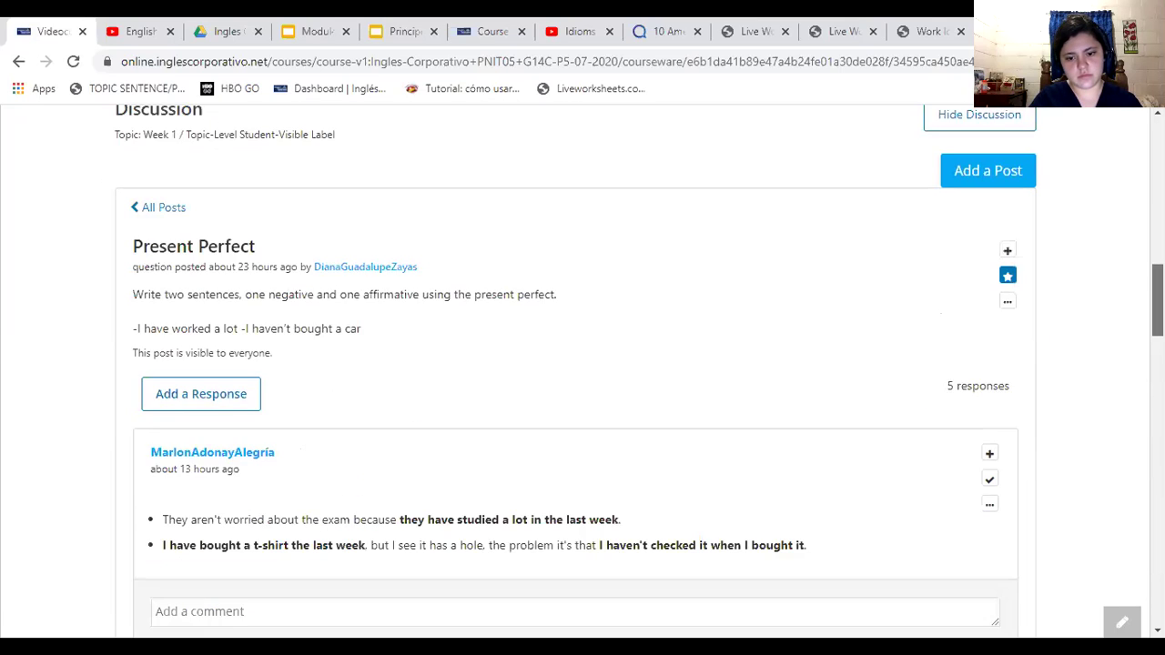
scroll(583, 371, "down", 1)
scroll(583, 371, "up", 1)
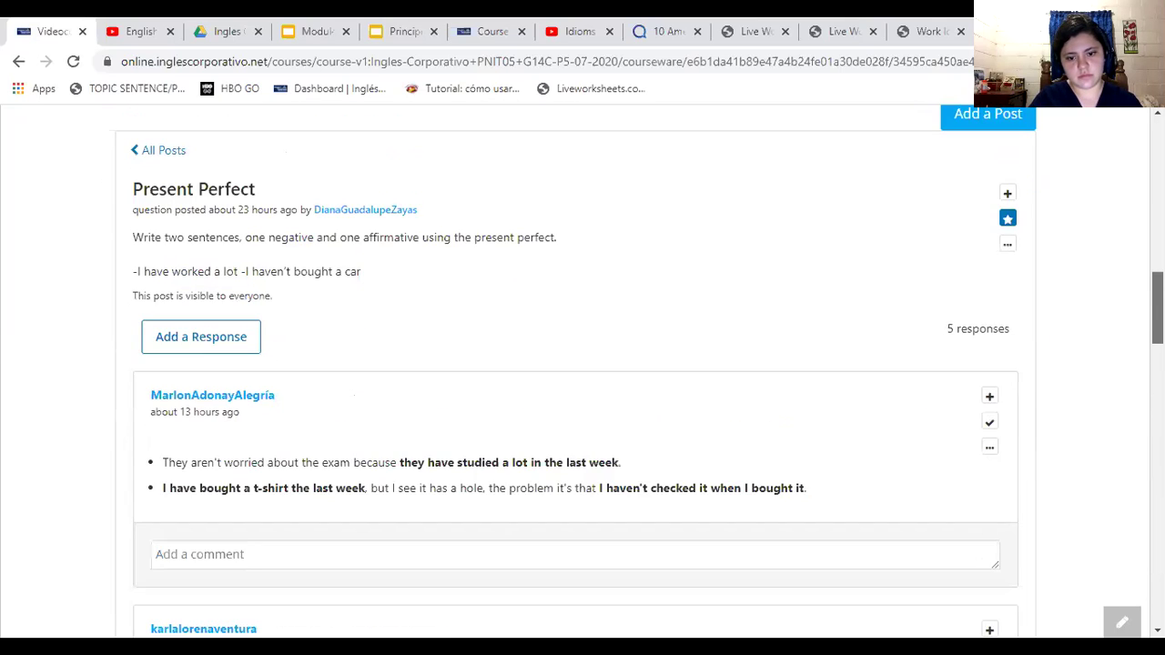
scroll(507, 362, "down", 1)
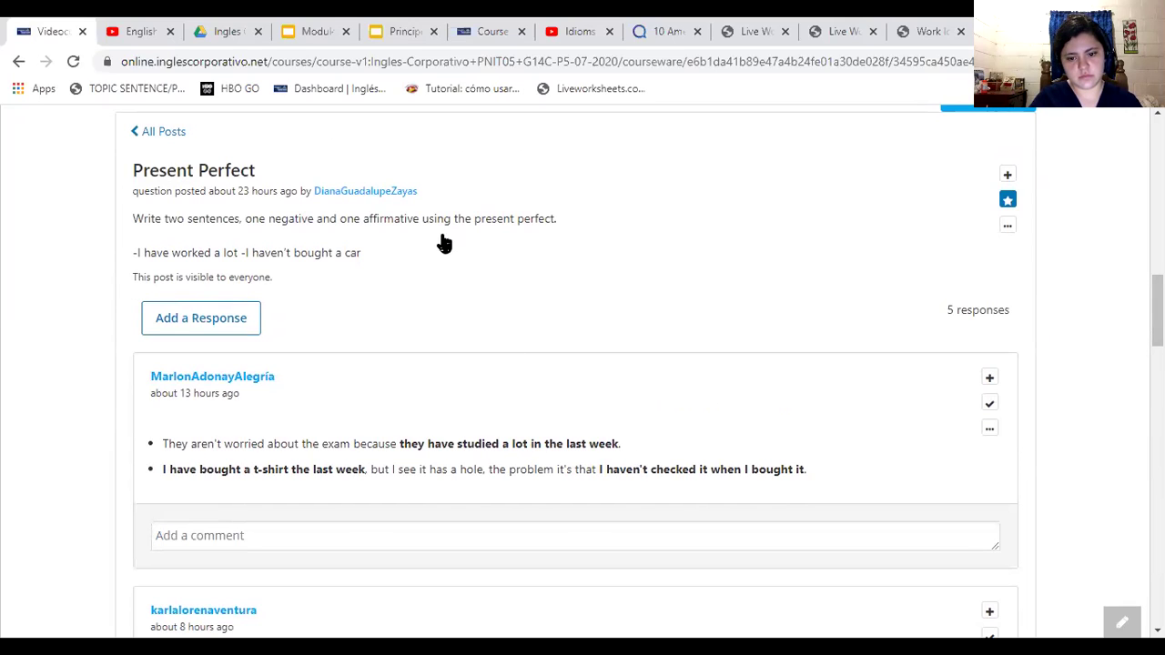
scroll(1156, 309, "down", 2)
scroll(488, 253, "down", 1)
scroll(488, 253, "up", 1)
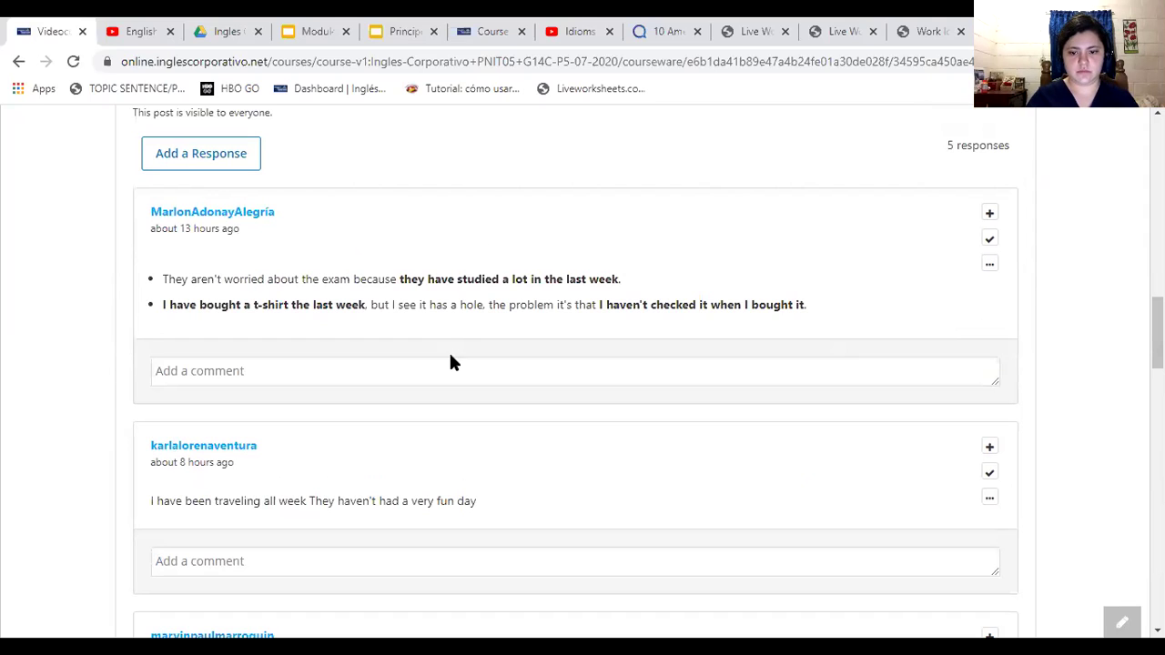
left_click(416, 371)
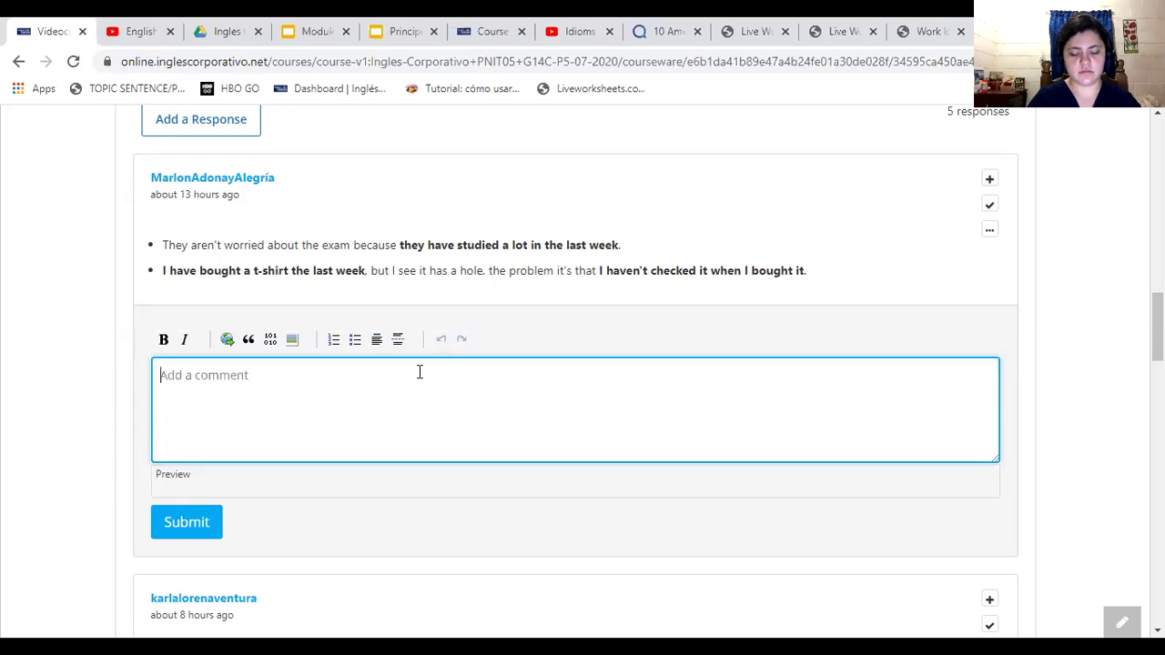
type("Good job Marlo")
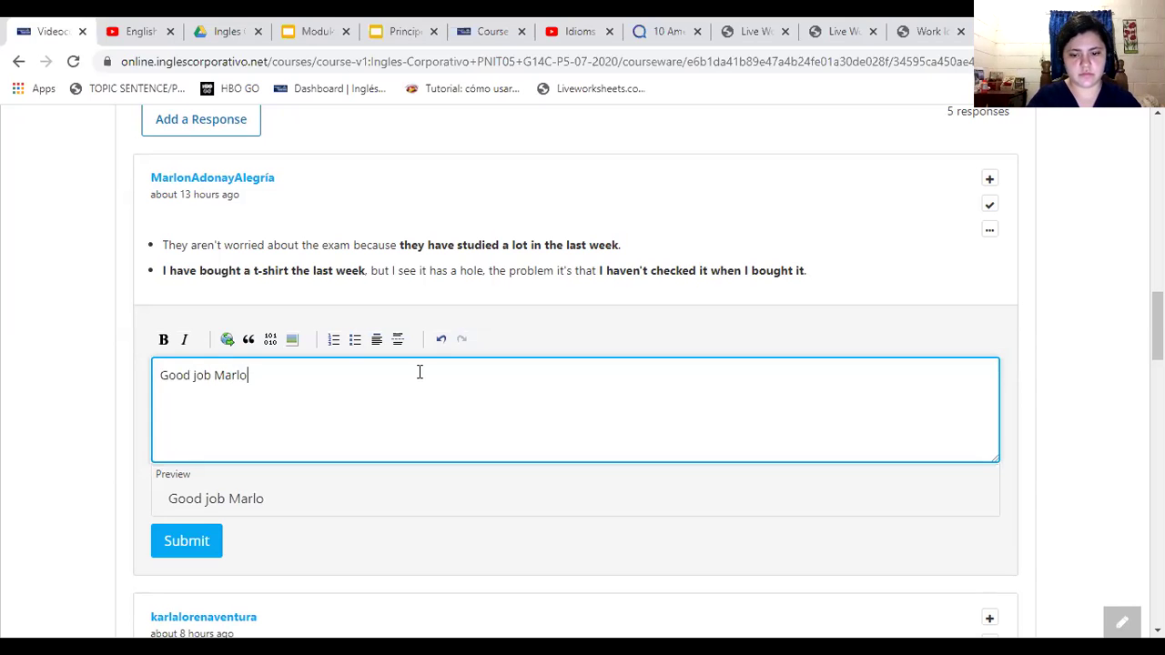
type("n")
left_click(202, 541)
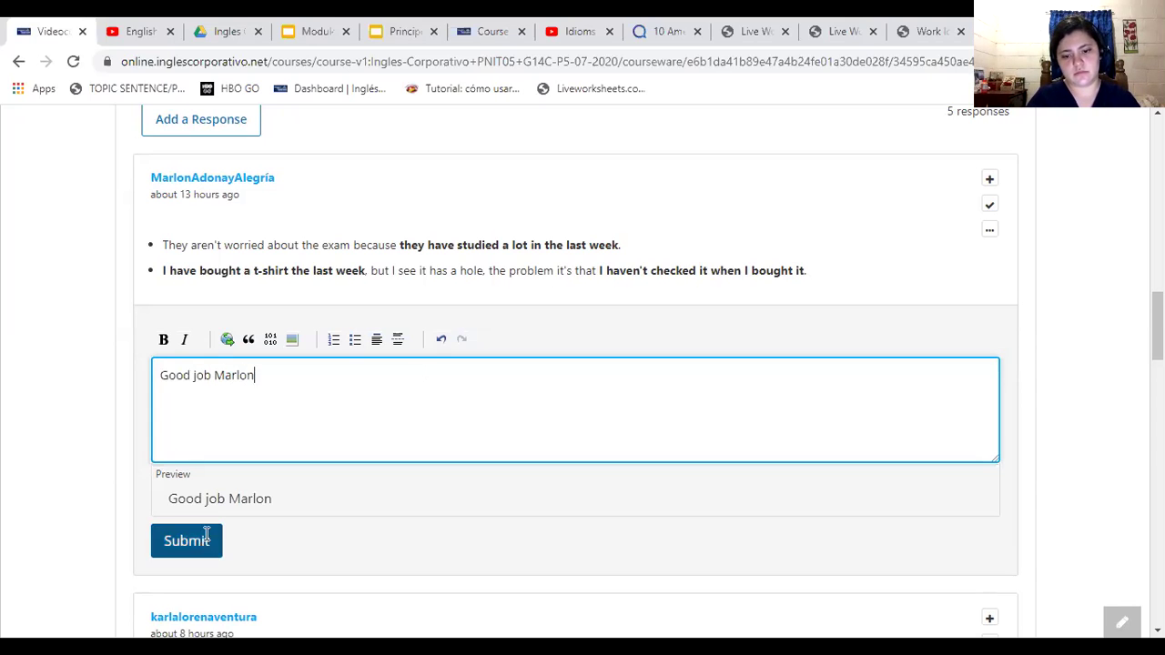
Submit a comment reading "Good job" plus the student's first name on the response mentioning Costa Rica.
left_click_drag(1158, 339, 1158, 392)
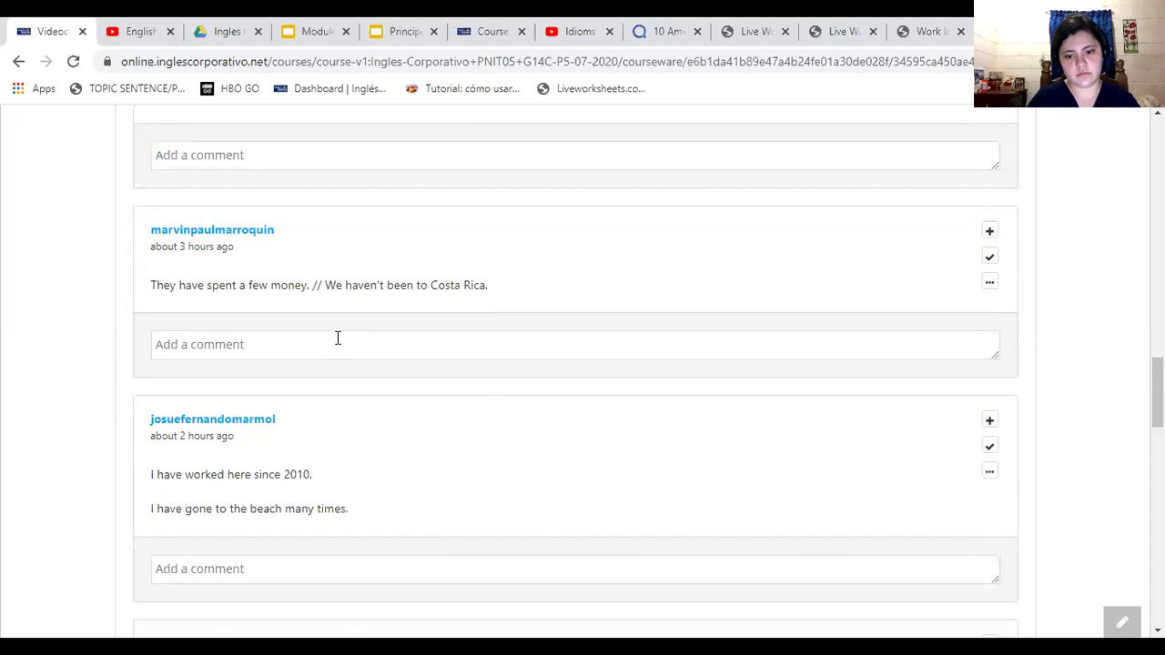
left_click(337, 344)
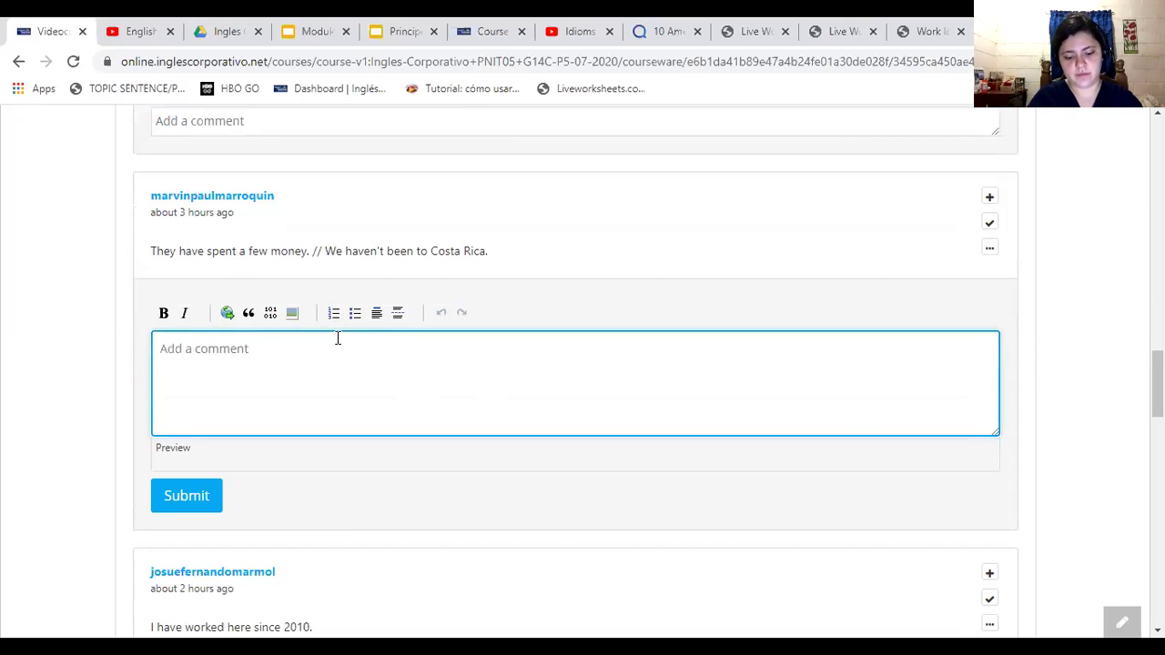
type("Good job Marvin")
left_click(176, 508)
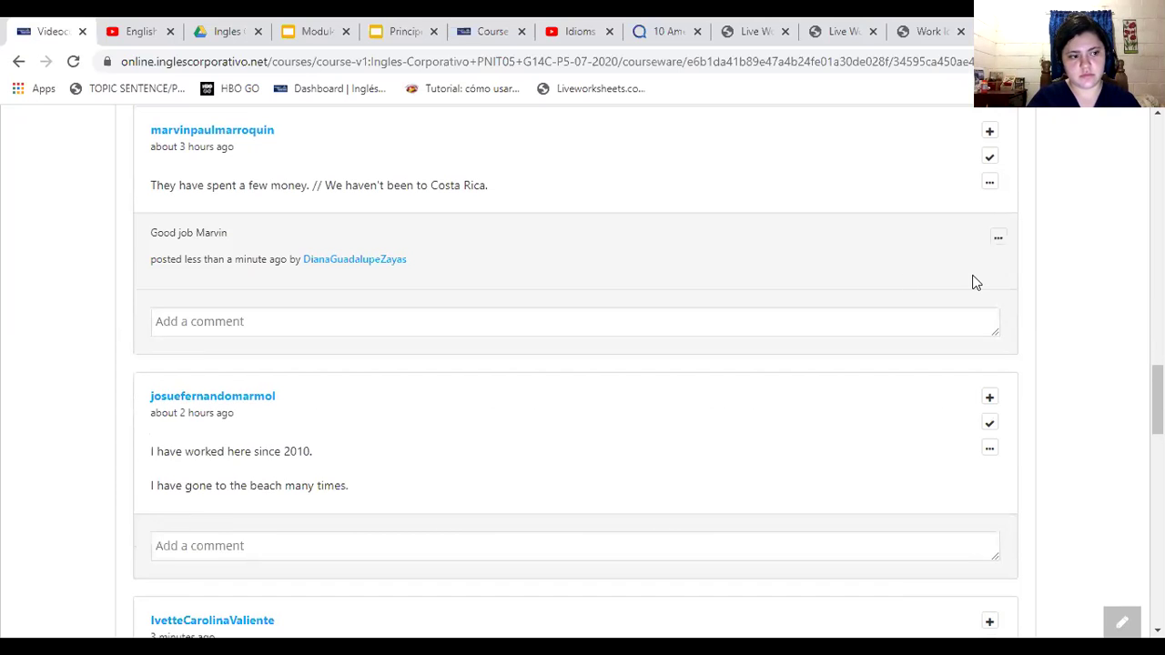
Submit a comment reading "Well done" plus the student's first name on the response about traveling all week.
scroll(974, 282, "up", 3)
scroll(575, 373, "up", 1)
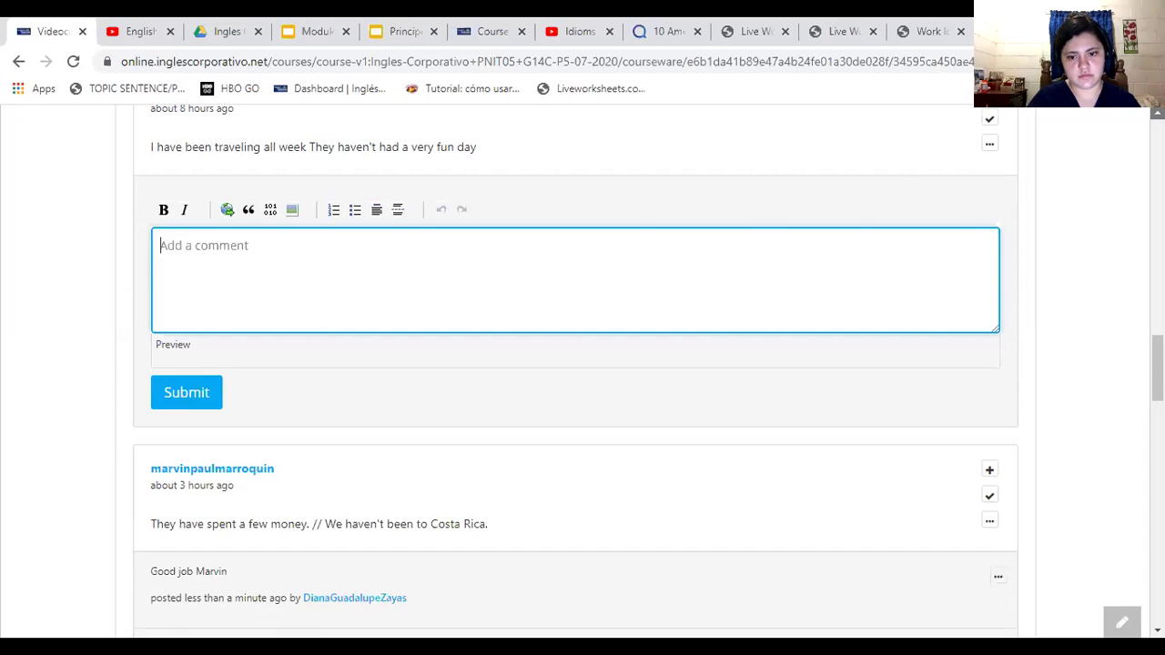
scroll(482, 305, "up", 1)
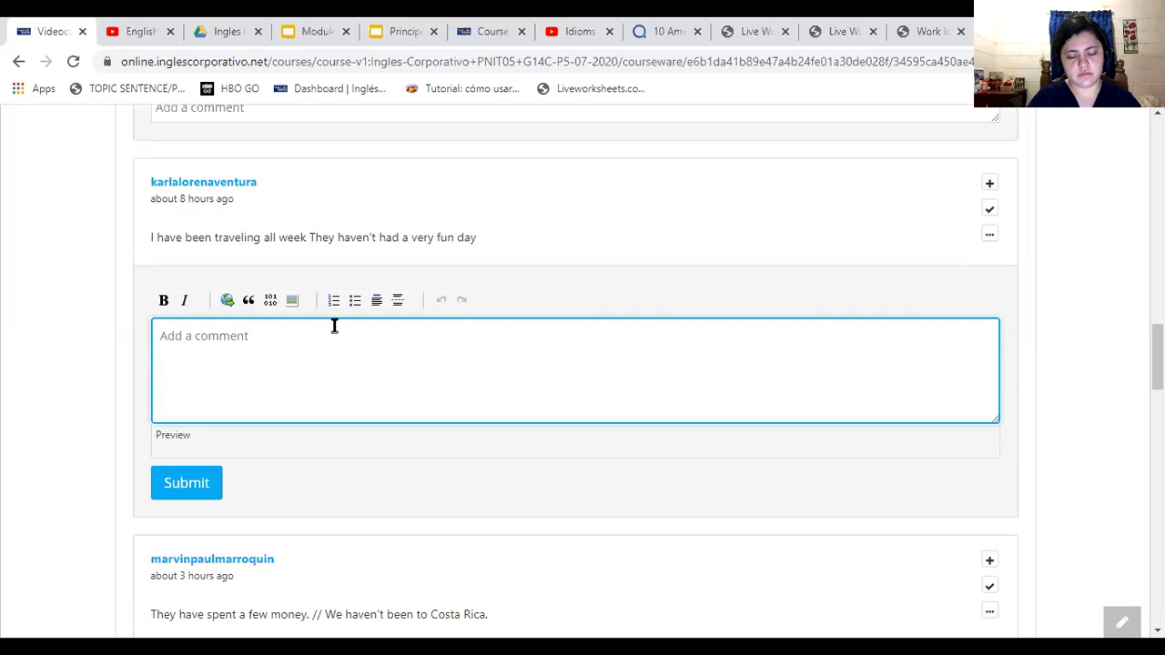
type("Well ")
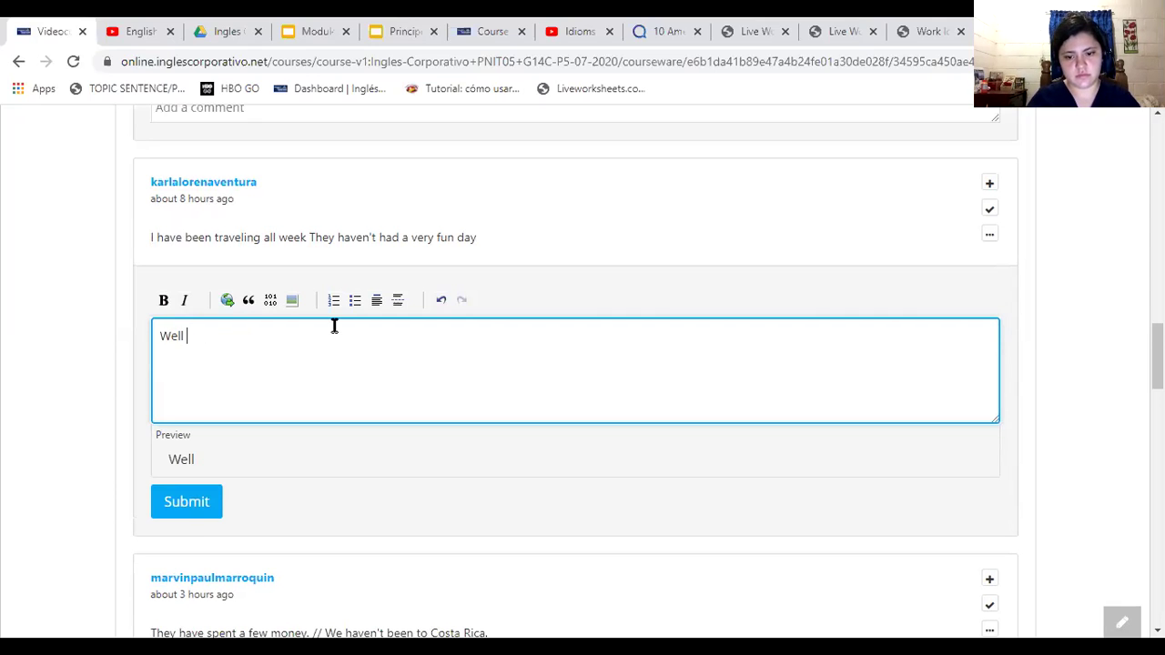
type("done L")
key("BackSpace")
type("Karla")
left_click(218, 512)
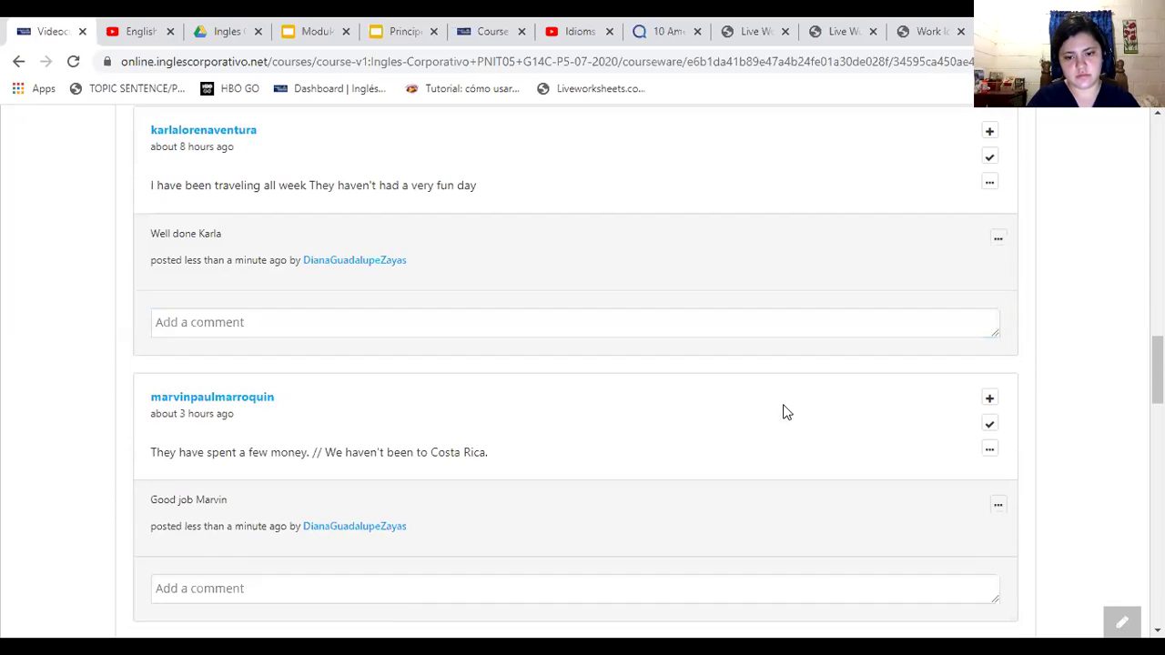
Start a comment on the response about working here since 2010 and going to the beach.
scroll(1158, 373, "down", 3)
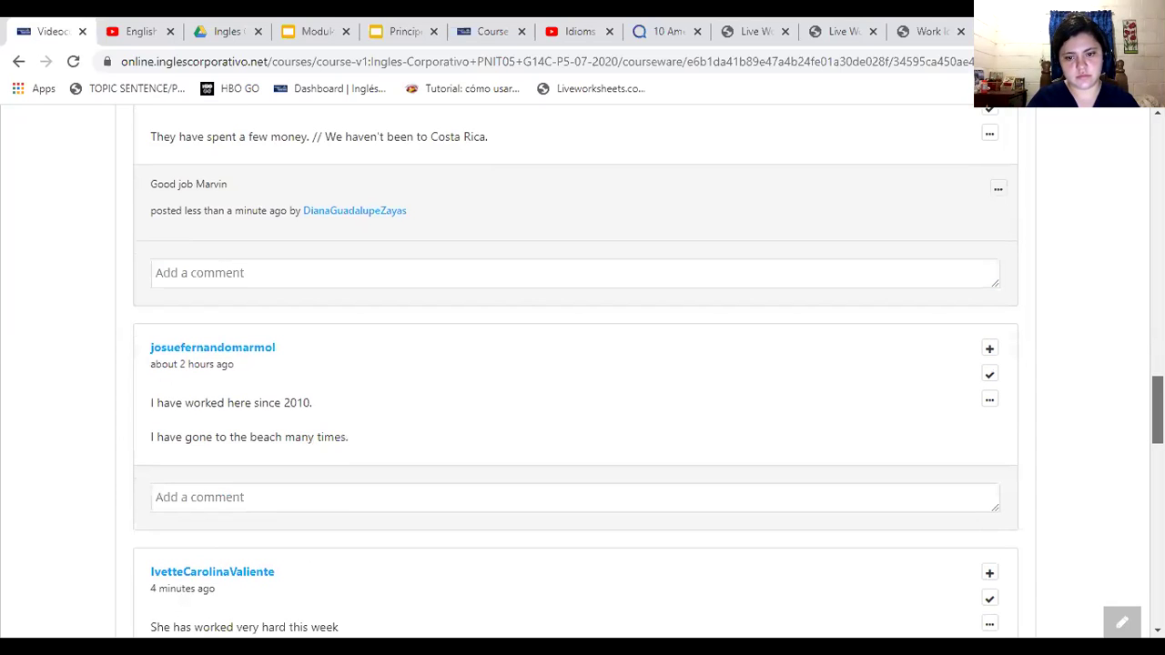
scroll(431, 301, "down", 3)
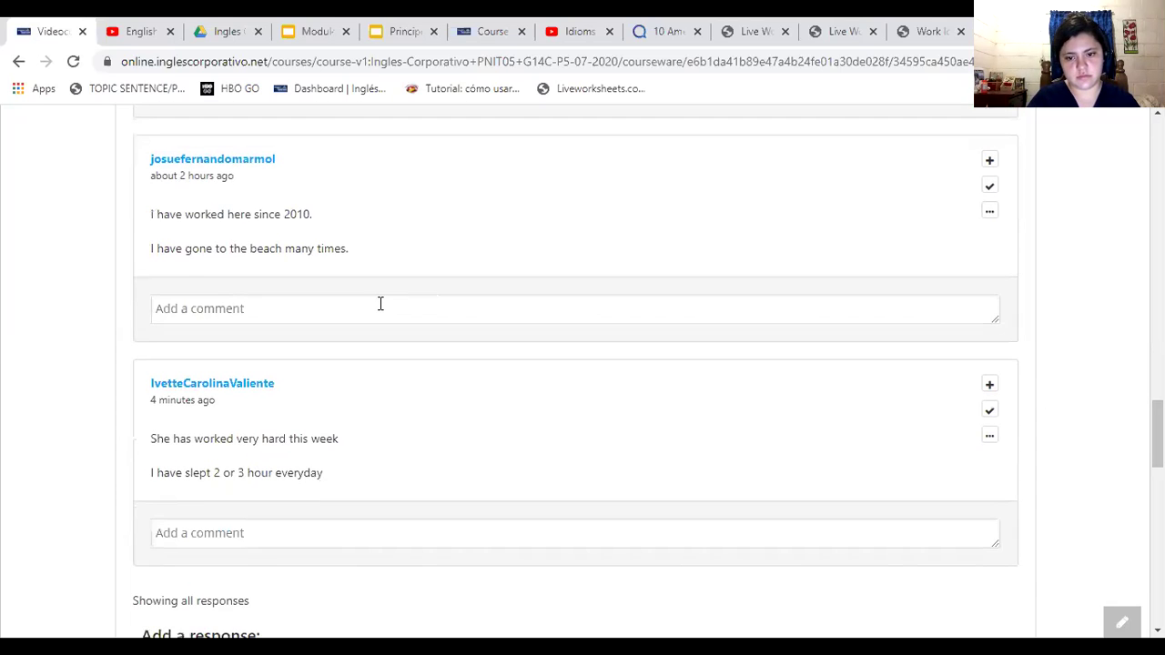
left_click(381, 304)
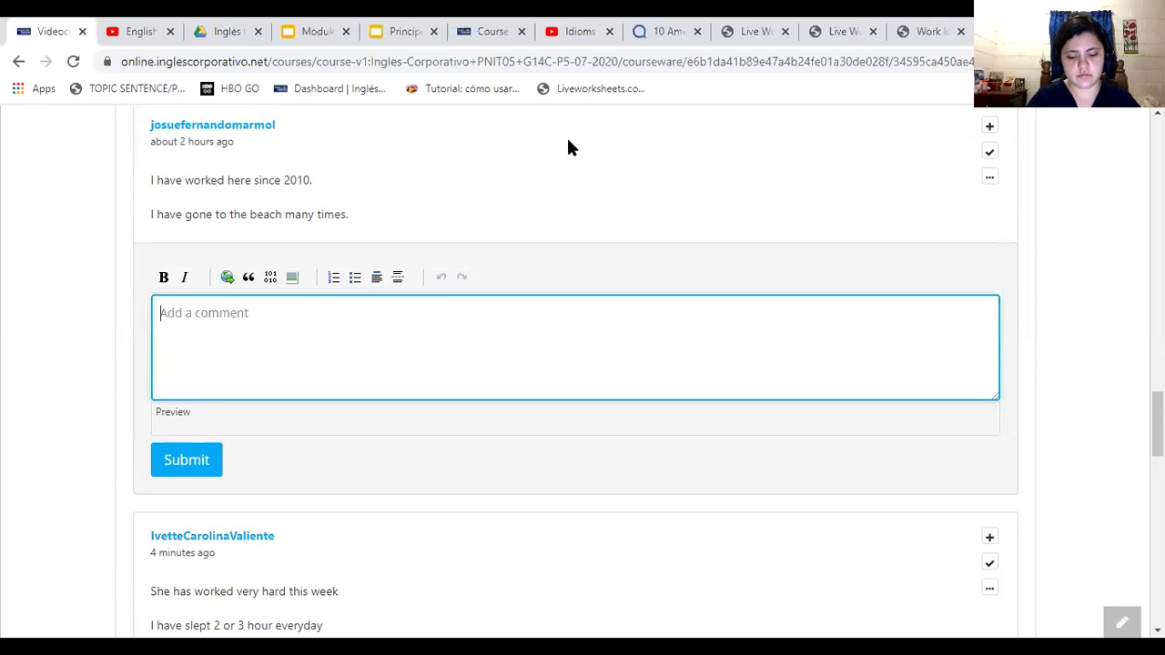
type("Nice")
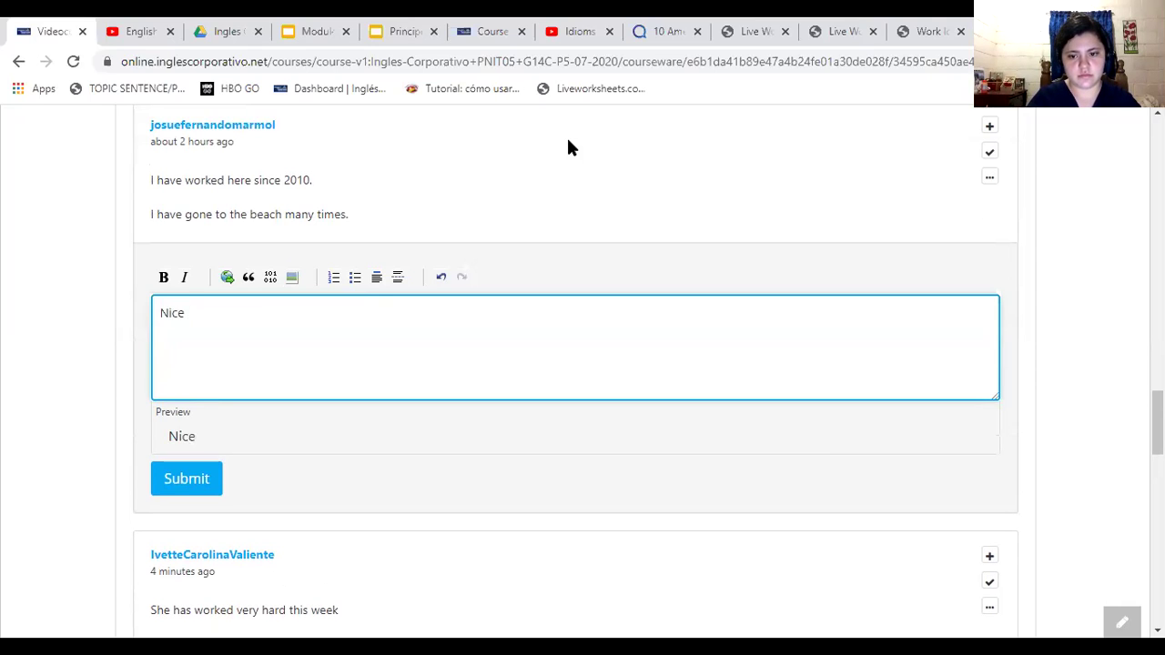
key("BackSpace")
key("BackSpace")
key("BackSpace")
key("BackSpace")
key("BackSpace")
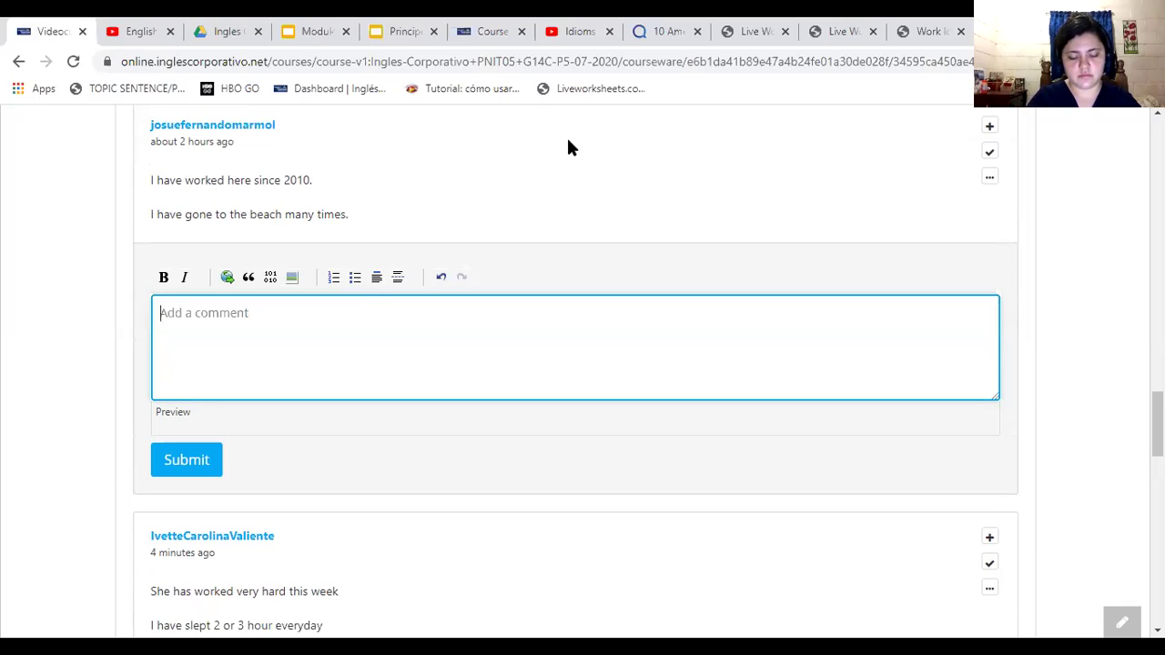
Enter "Good job" plus the student's first name as the comment on the beach response and submit it.
type("Good ")
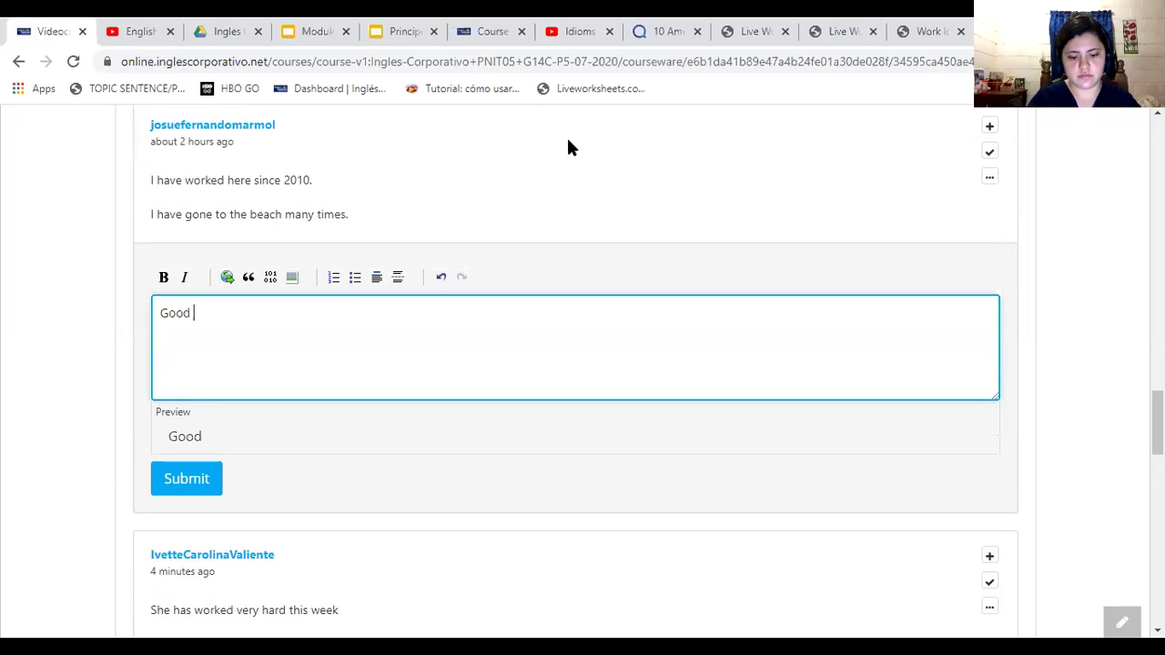
type("job J")
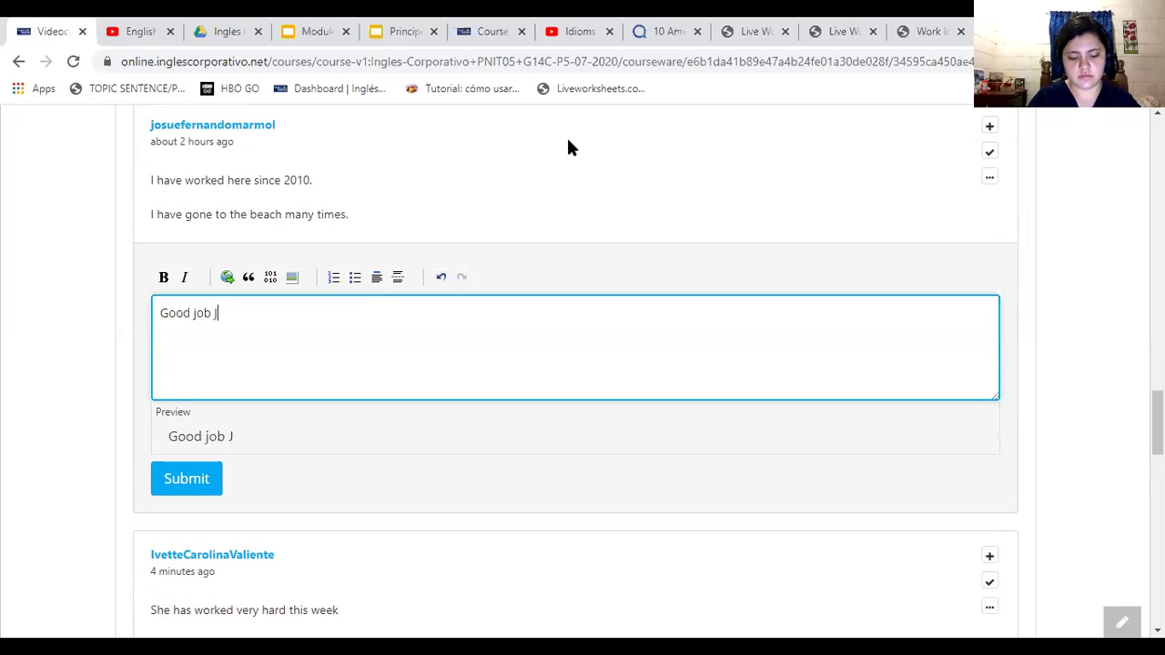
type("osue")
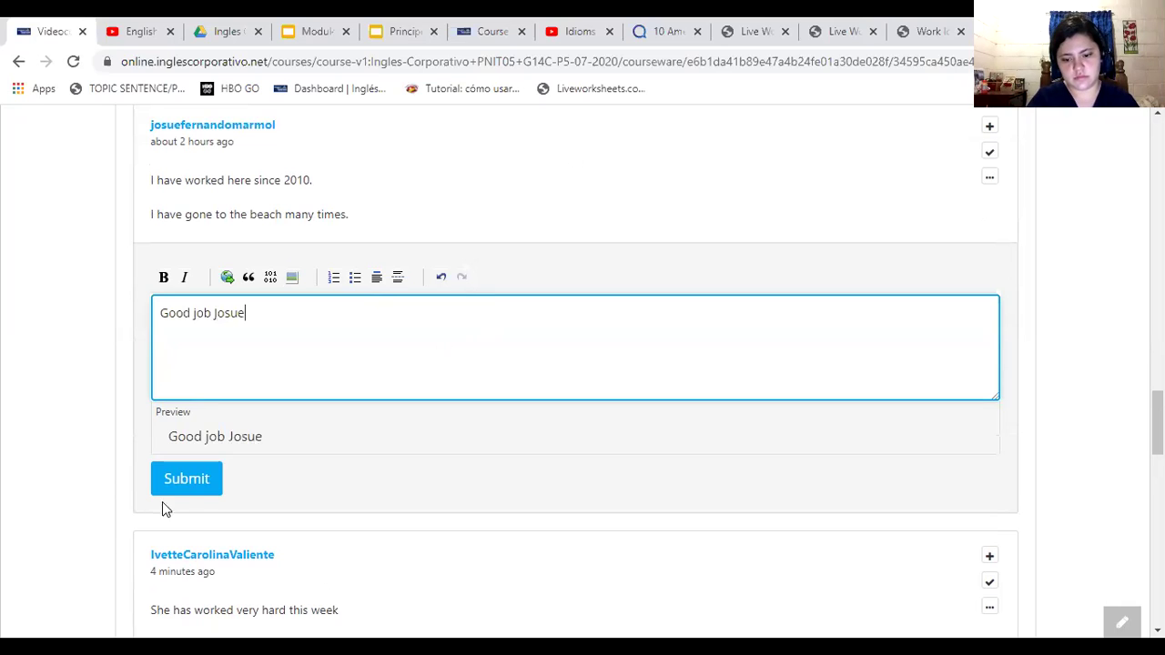
left_click(186, 480)
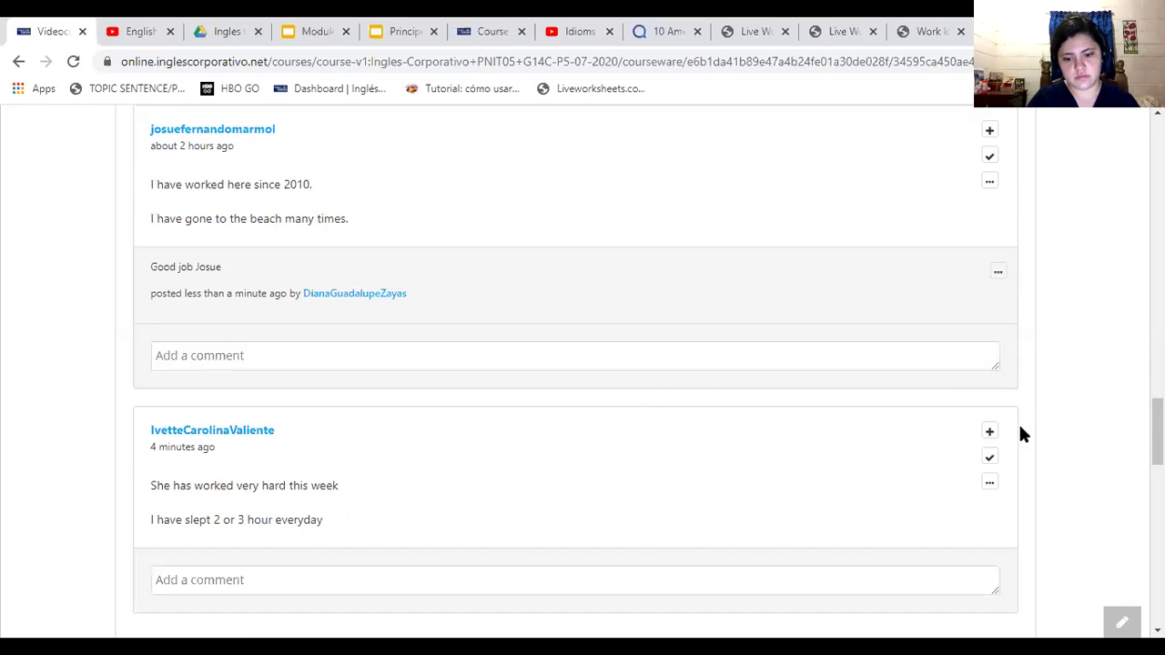
Submit a comment reading "Excellent" plus the student's first name on the response about sleeping 2 or 3 hours.
left_click_drag(1158, 433, 1157, 458)
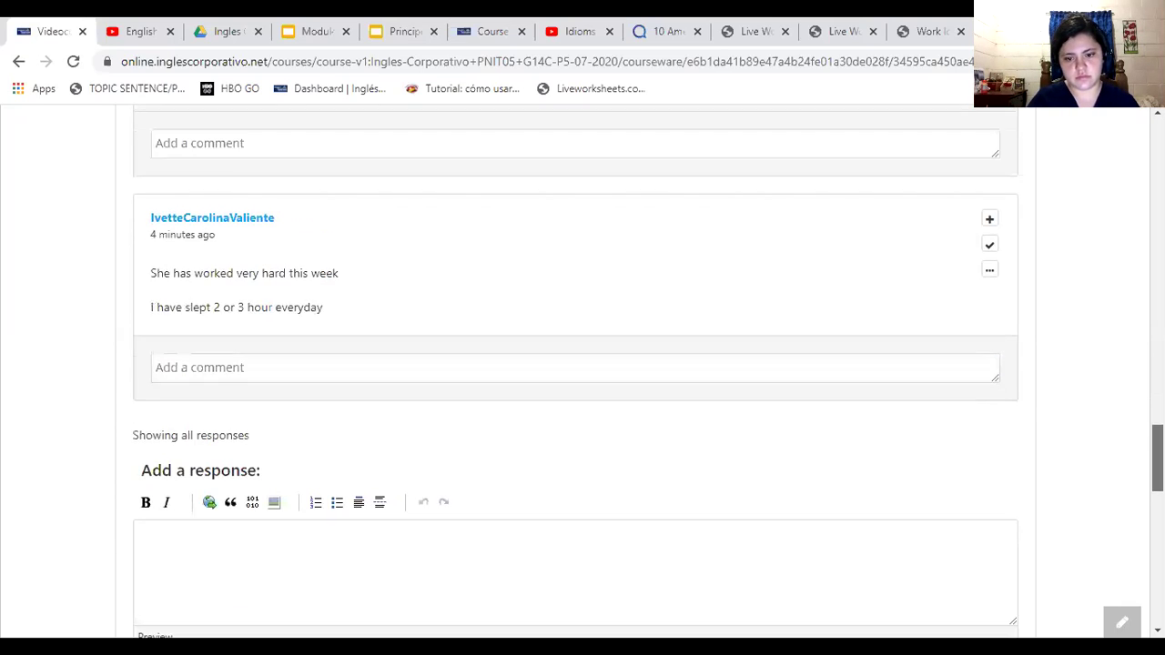
left_click(263, 367)
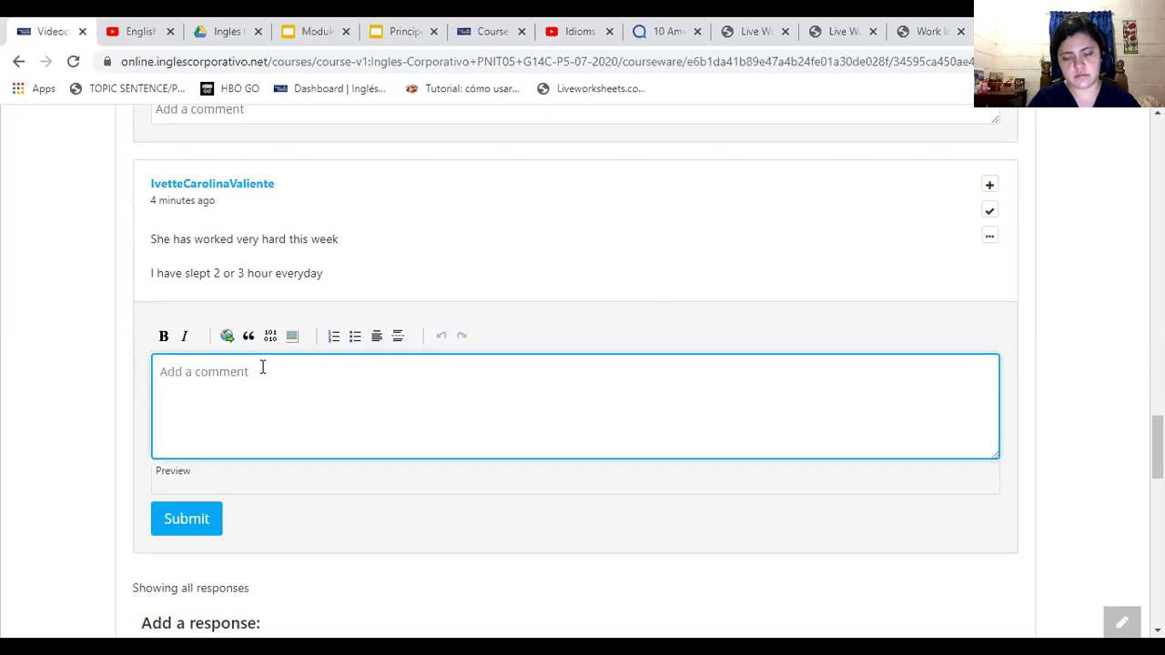
type("Excellent Ivette")
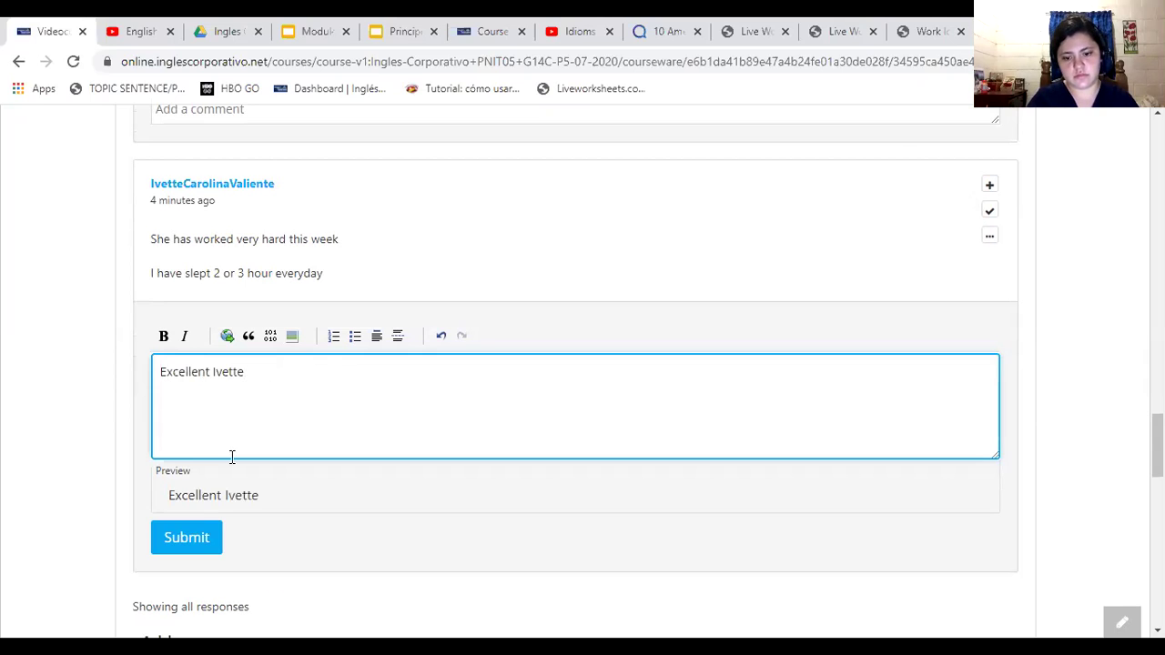
left_click(195, 538)
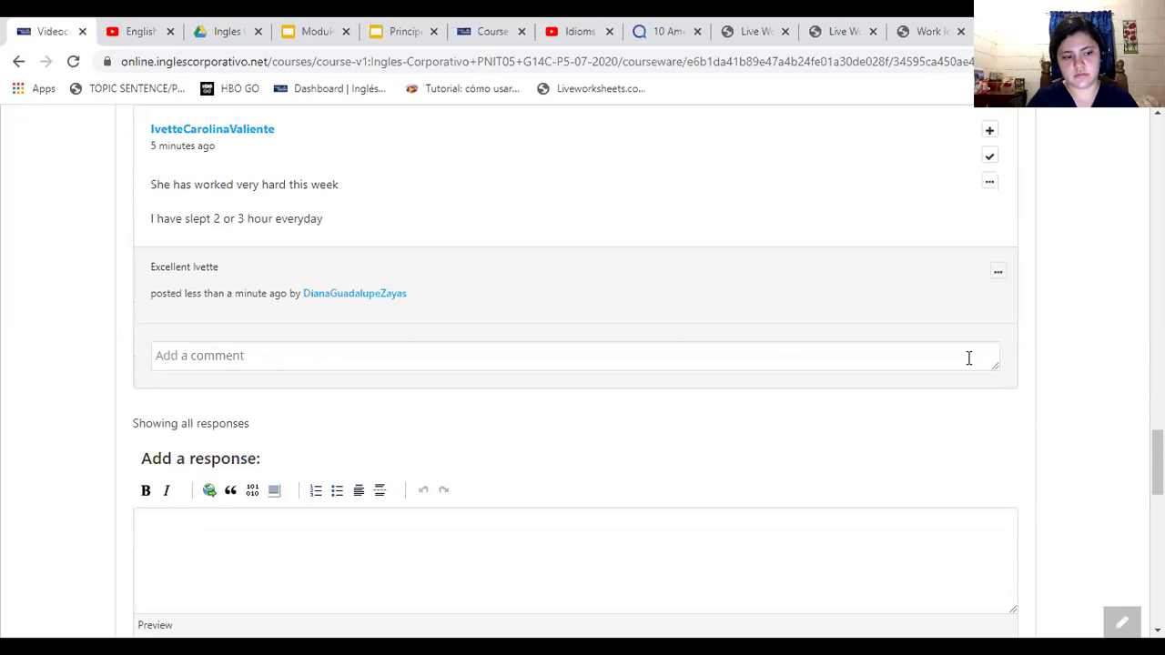
left_click_drag(1158, 463, 1158, 507)
scroll(575, 372, "down", 4)
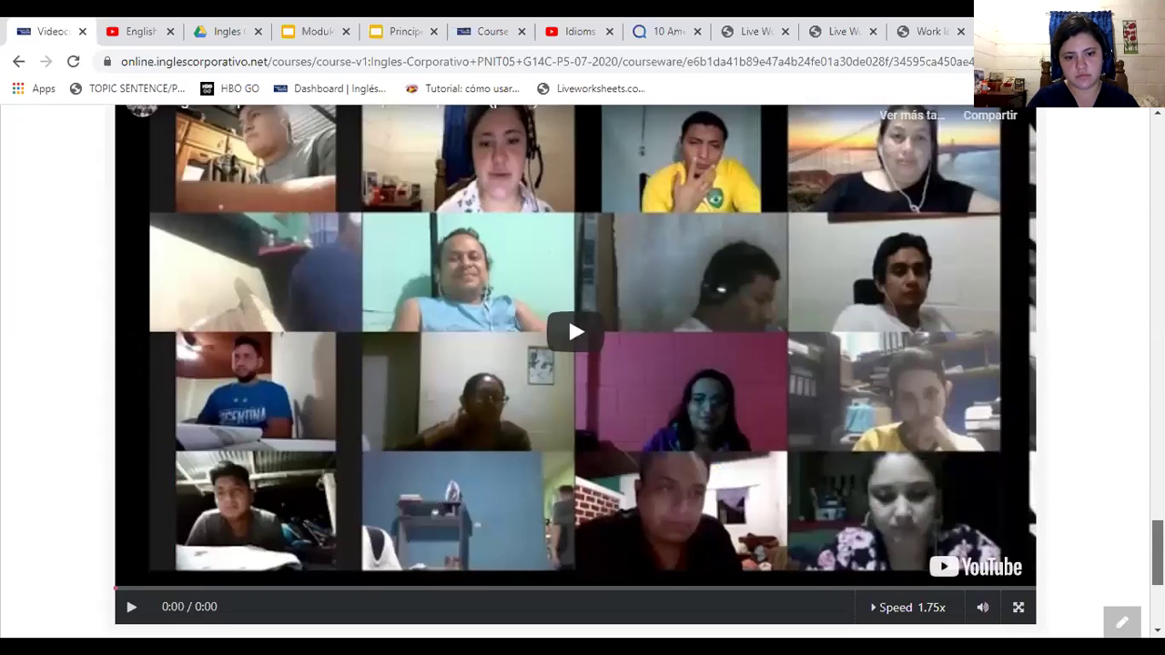
scroll(568, 363, "up", 1)
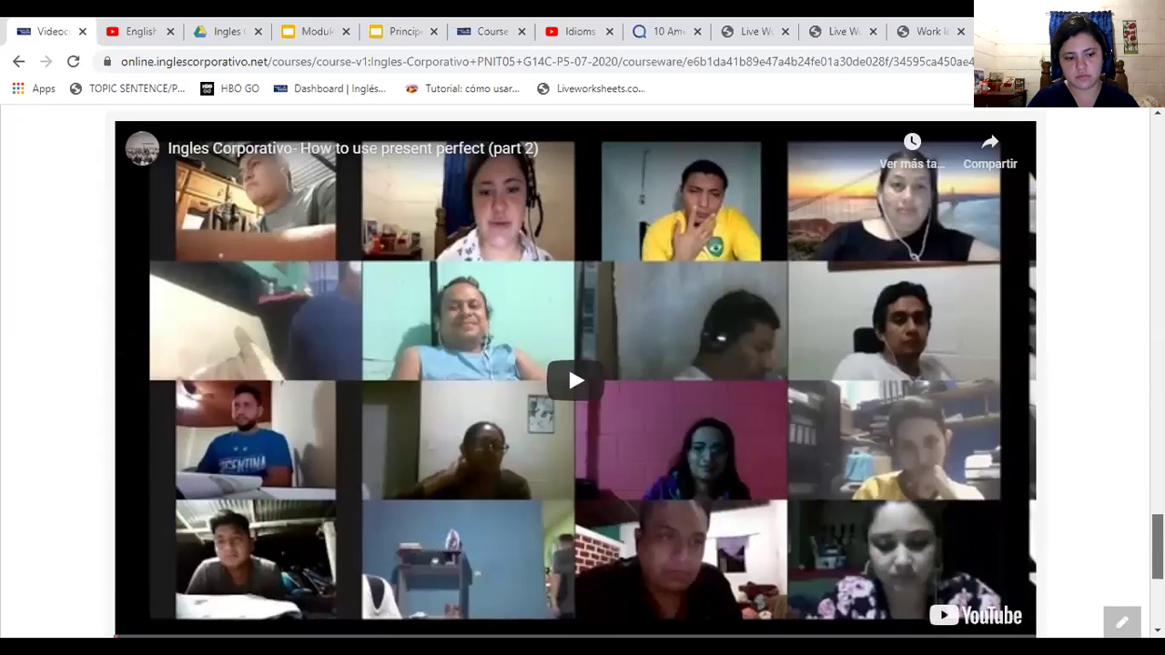
scroll(568, 364, "up", 20)
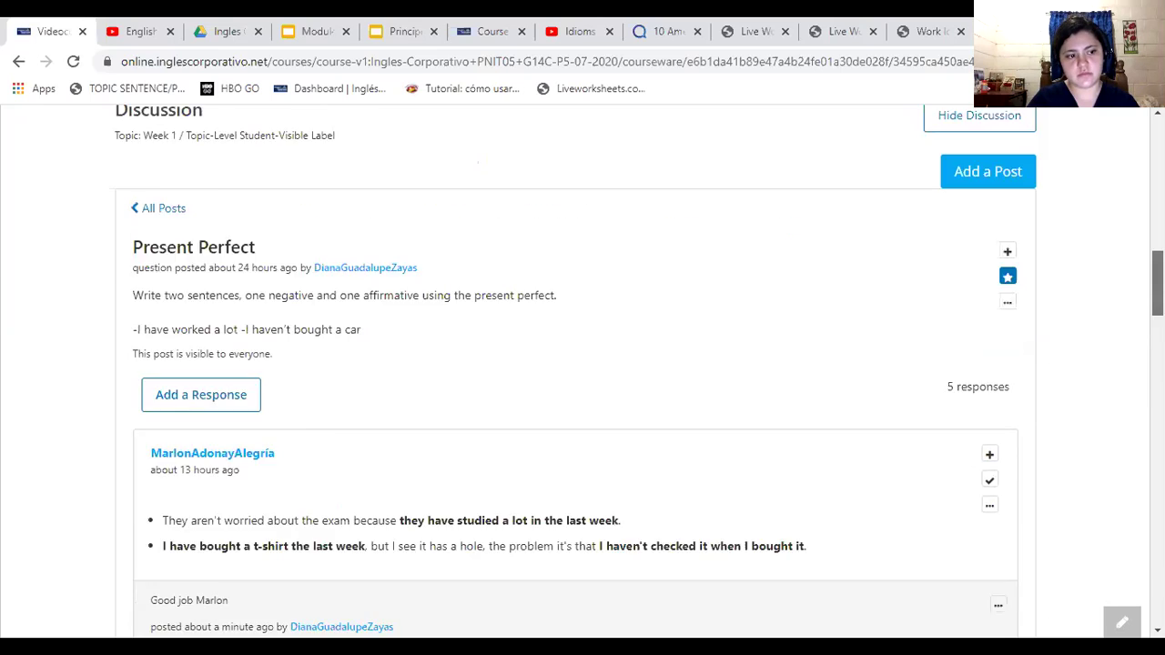